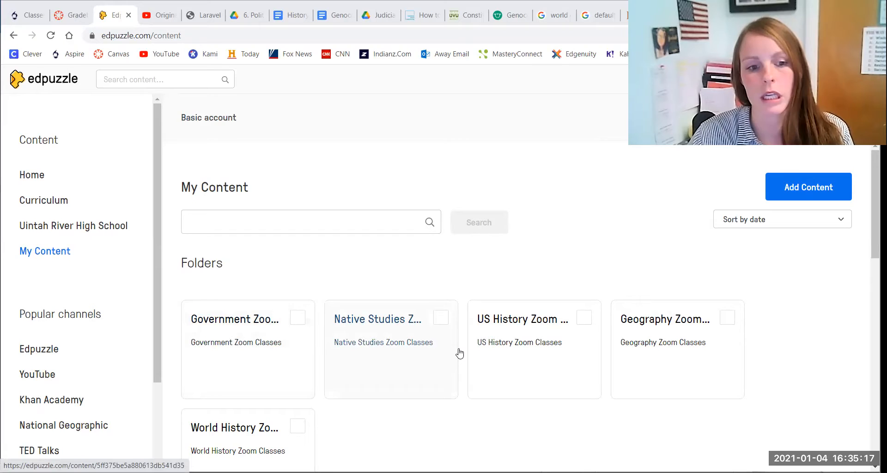
Step: Create a new folder named Test Folder with the description Test Folder
scroll(622, 335, down, 3)
scroll(621, 336, down, 10)
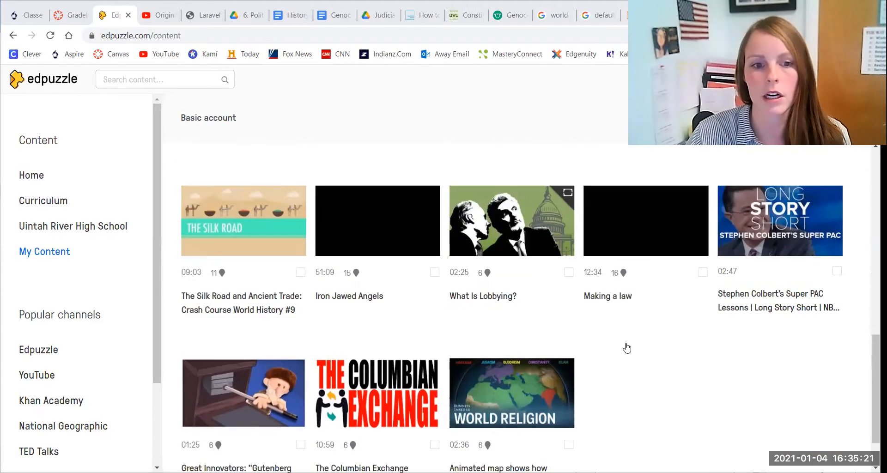
scroll(623, 344, up, 10)
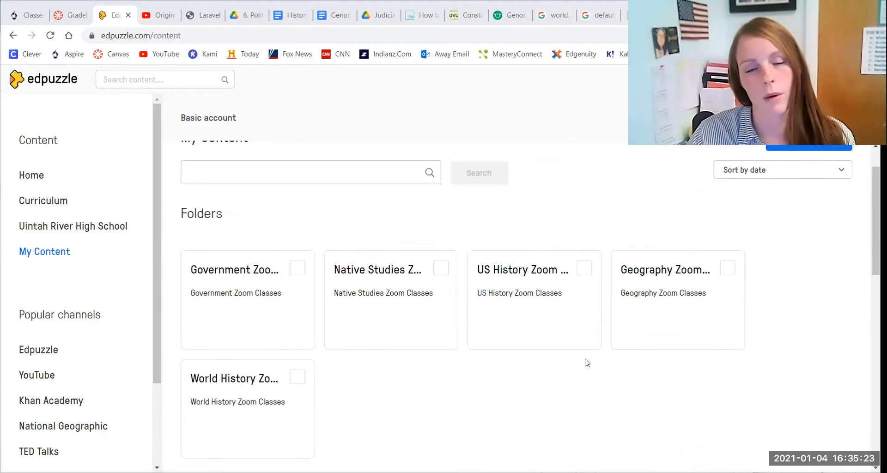
scroll(684, 344, up, 1)
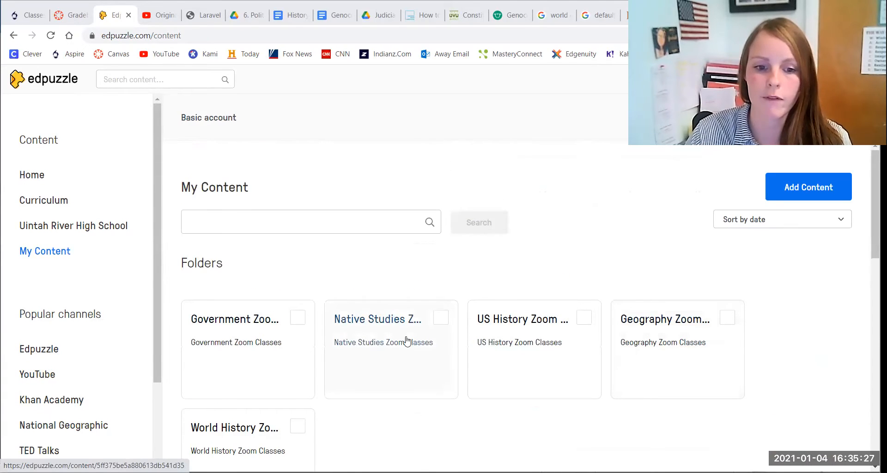
click(814, 198)
click(750, 285)
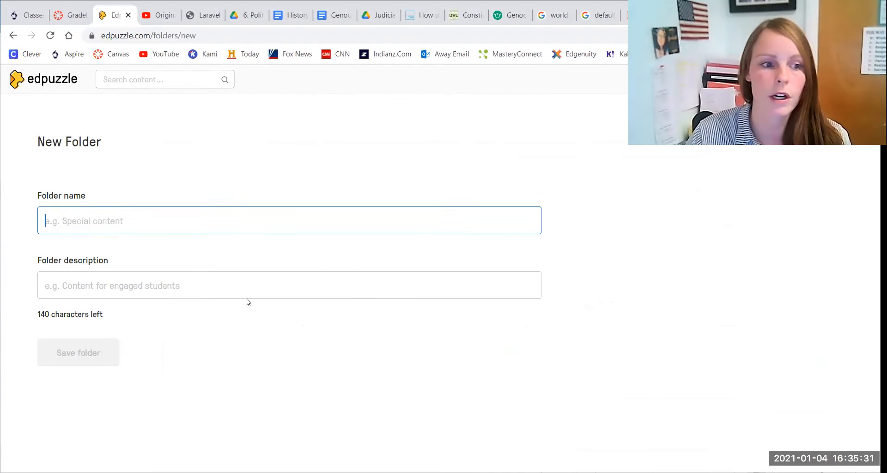
text(T)
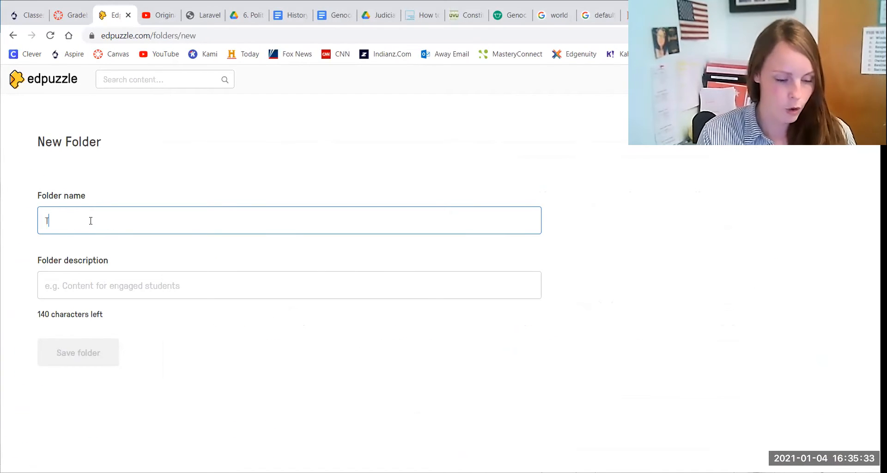
text(est Folder)
key(Tab)
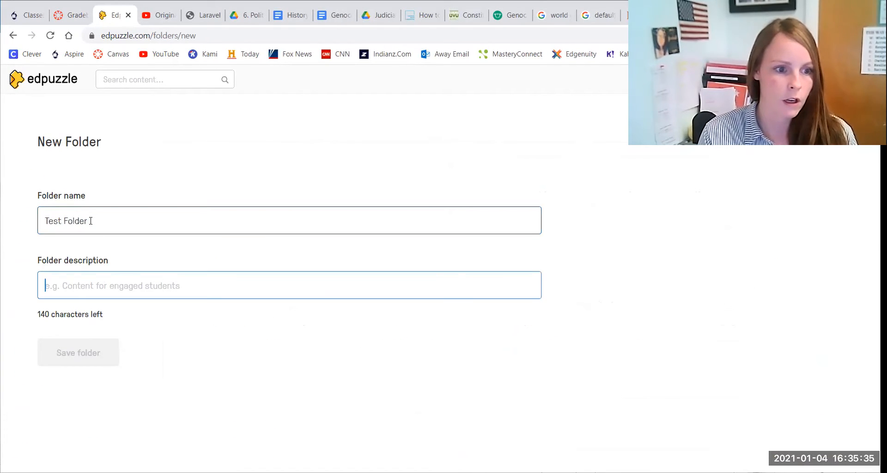
text(Test Folder)
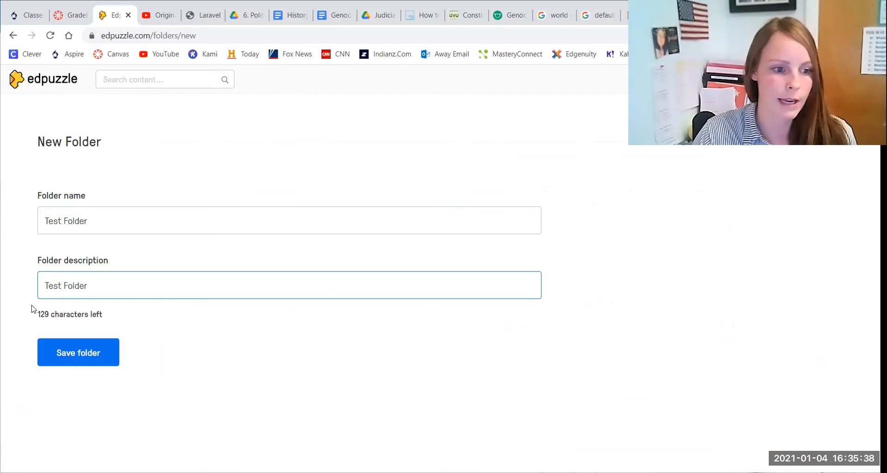
click(76, 350)
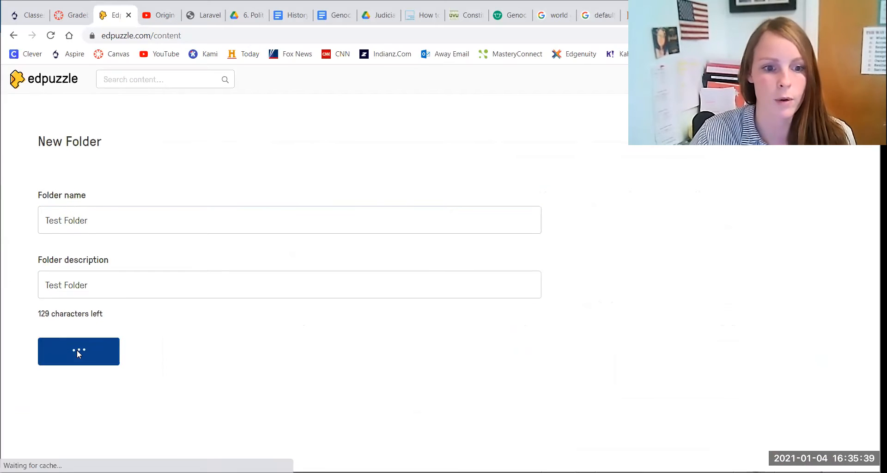
Step: Select the Test Folder folder and delete it
click(297, 318)
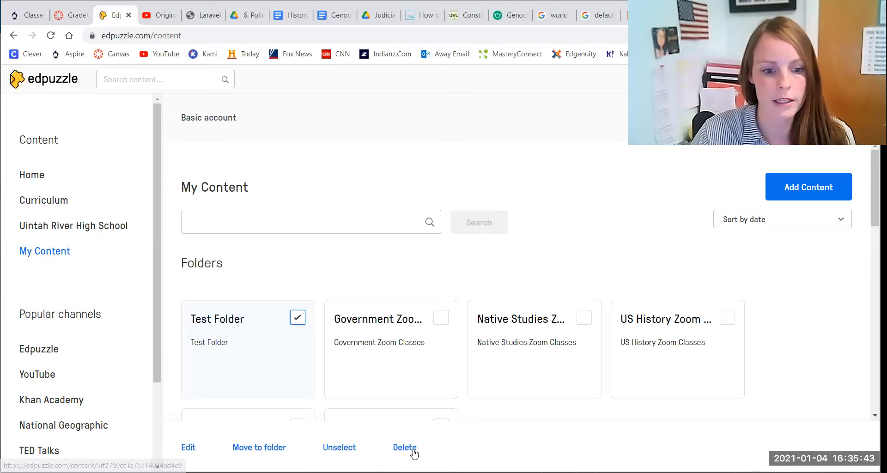
click(405, 449)
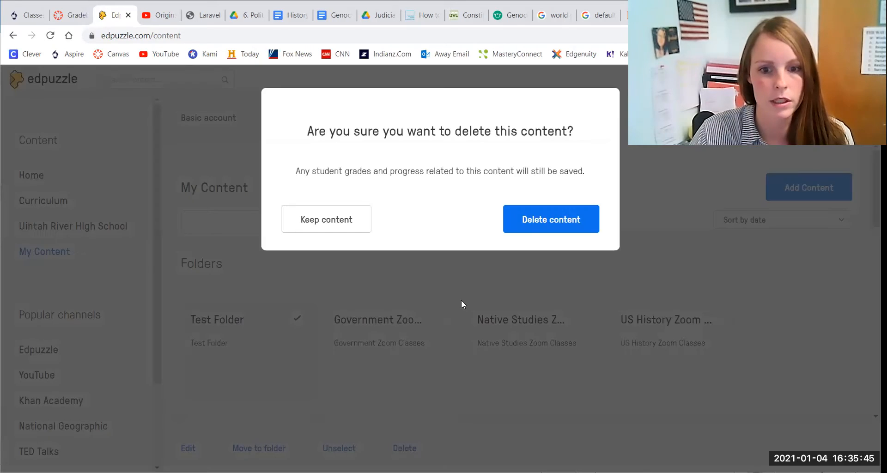
click(532, 222)
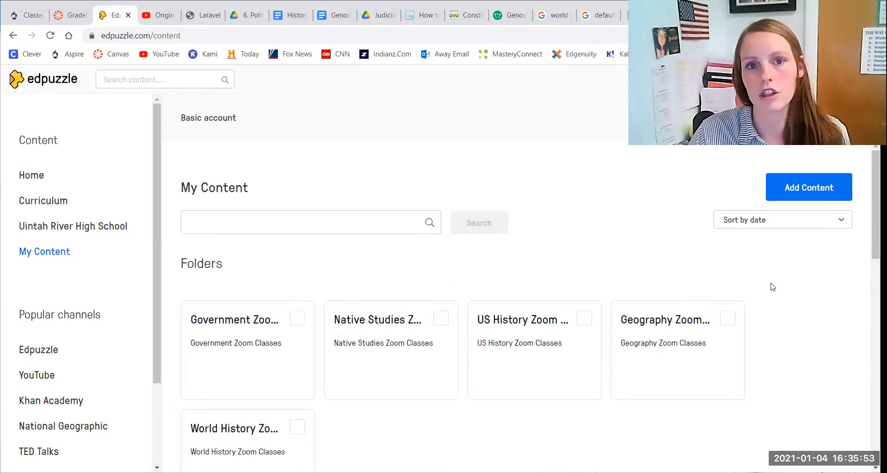
Step: Upload the zoom_0 video file from the Zoom recording folder as new content
click(805, 194)
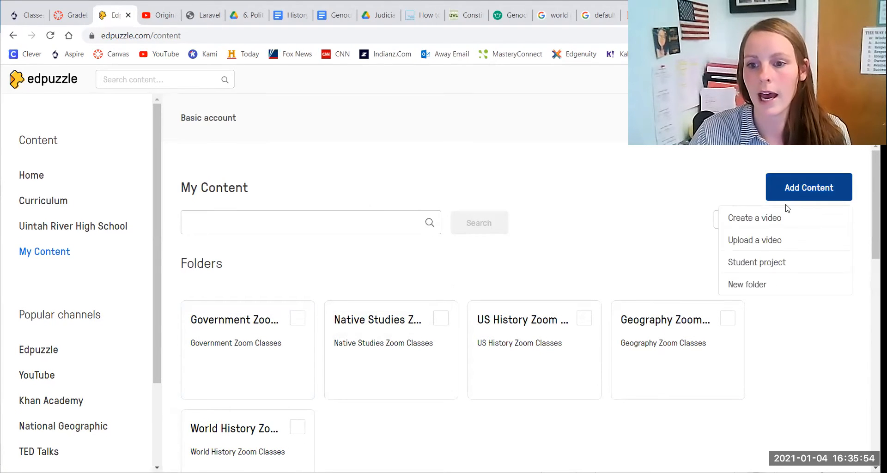
click(757, 241)
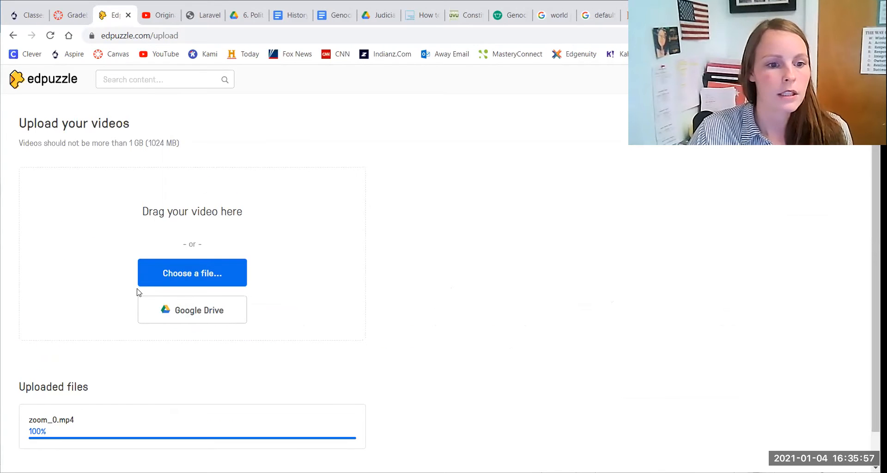
click(191, 273)
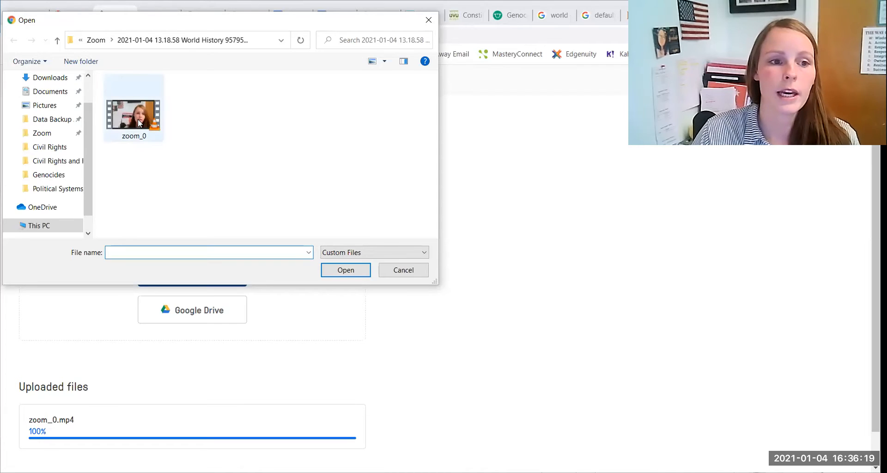
double_click(138, 119)
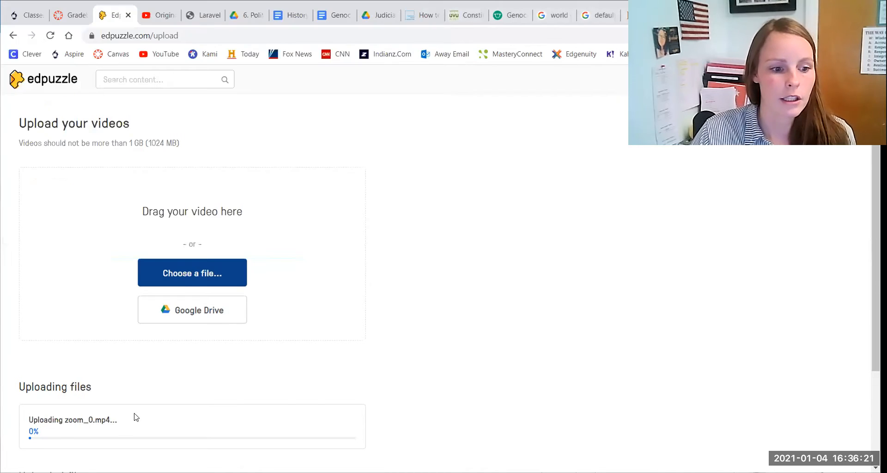
scroll(139, 351, down, 3)
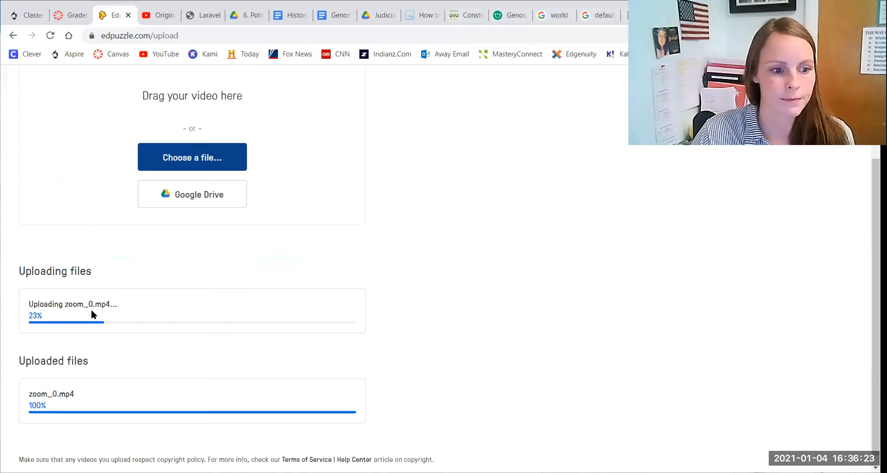
scroll(106, 319, down, 1)
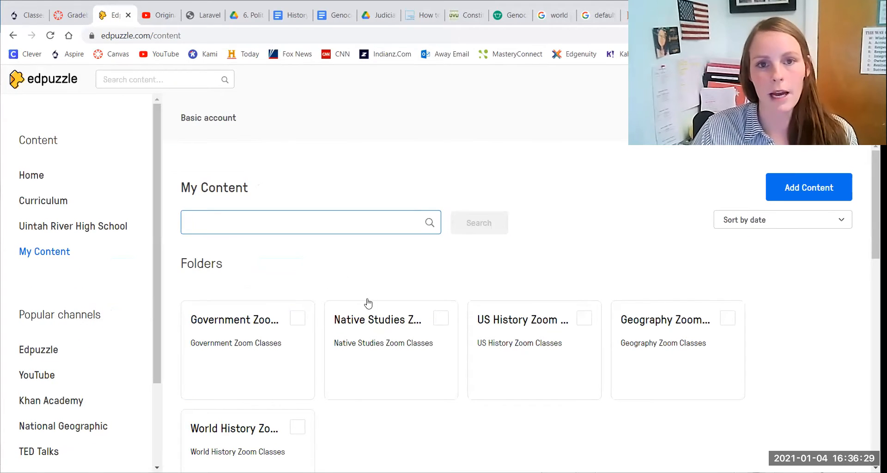
Step: Open the uploaded zoom_0 video from the Geography Zoom Classes folder in the video editor
scroll(382, 327, down, 5)
scroll(231, 296, down, 2)
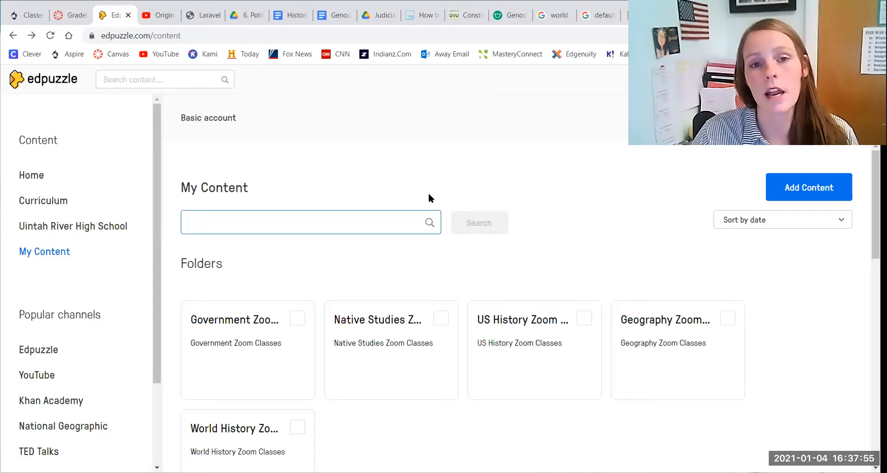
scroll(335, 404, down, 3)
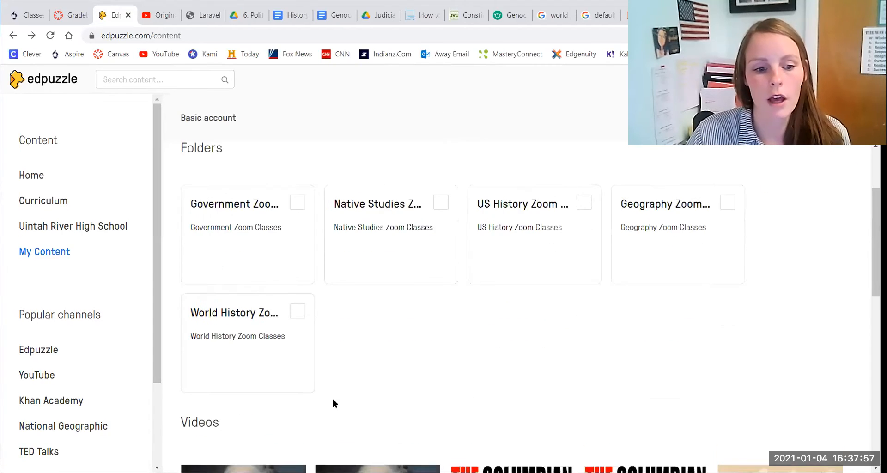
scroll(333, 403, down, 3)
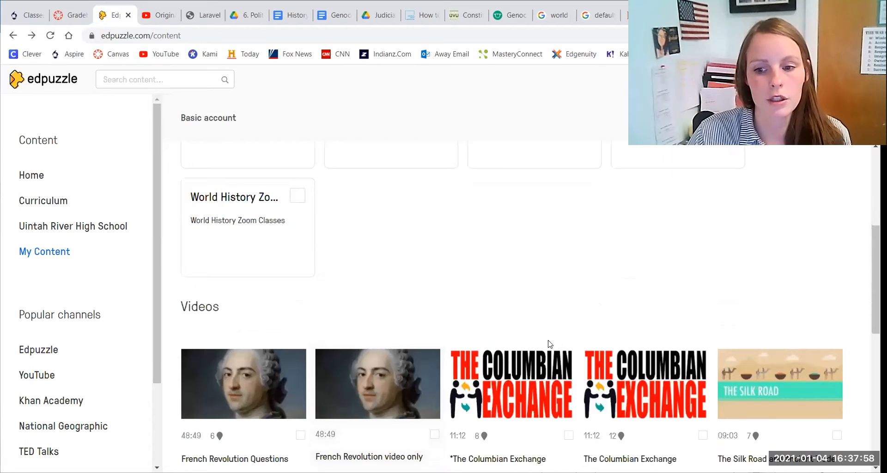
click(300, 434)
click(312, 449)
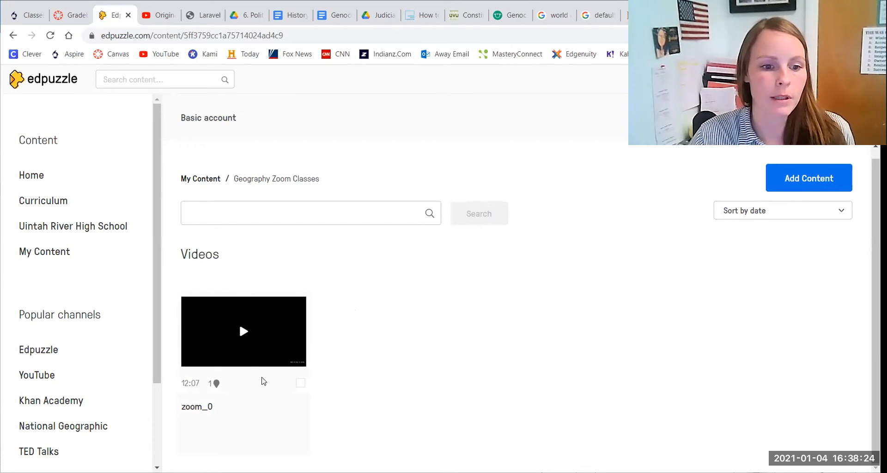
click(265, 359)
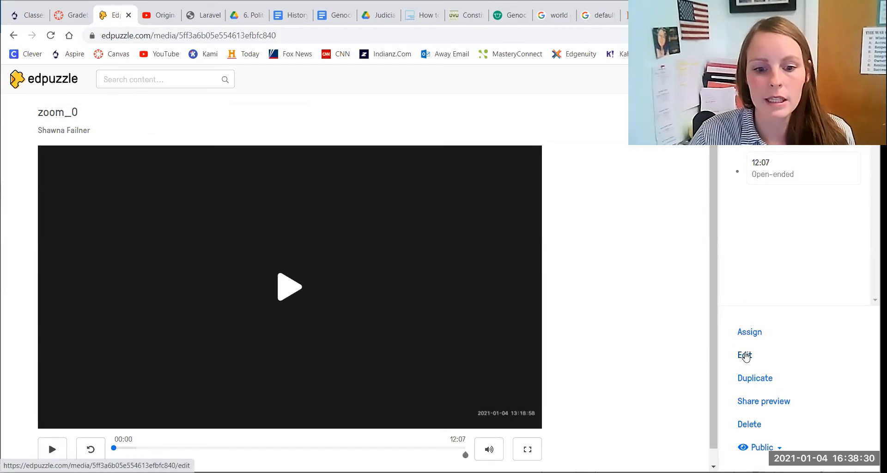
click(744, 356)
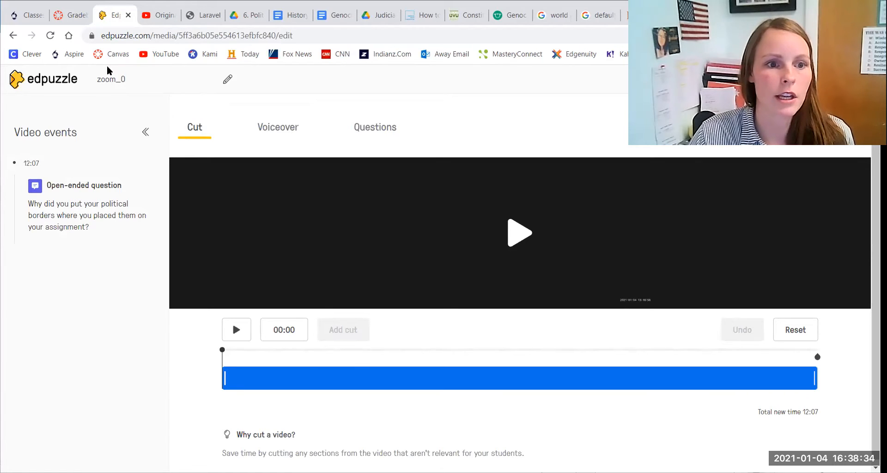
Step: Rename the video's title to Jan 4 Zoom Class and save it
click(228, 79)
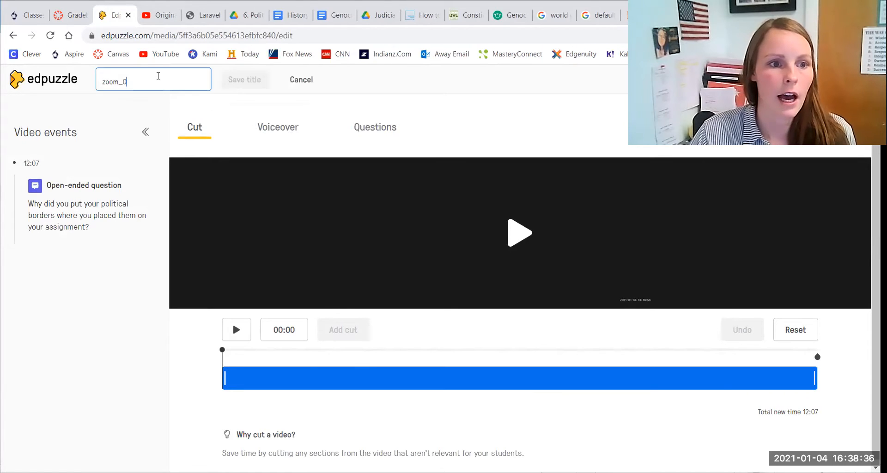
text(Jan)
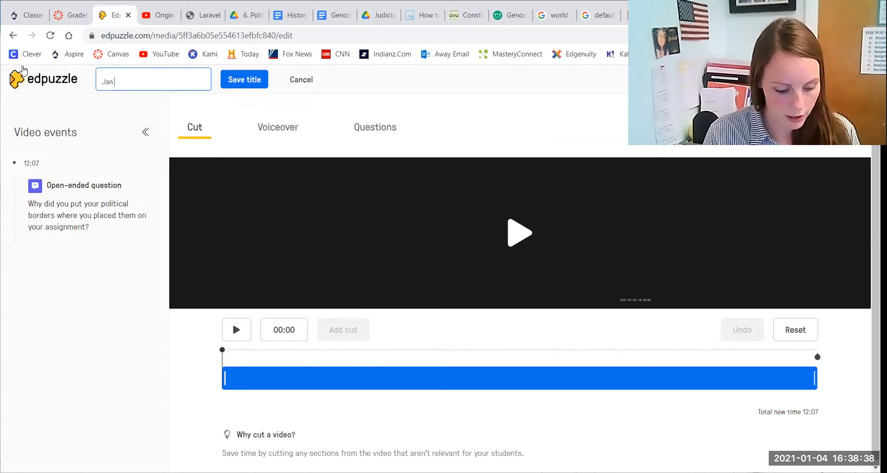
text( 4 Zoom Class)
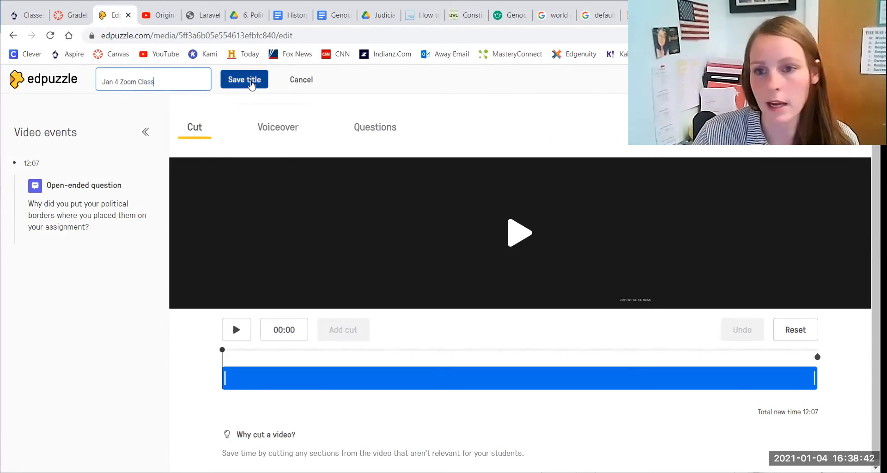
click(252, 85)
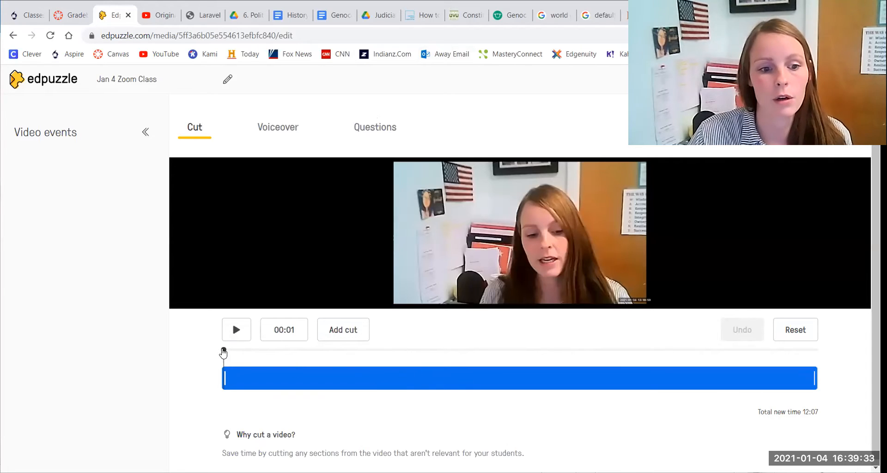
Step: Cut out the section of the video between 03:16 and 03:44
drag(277, 351, 383, 356)
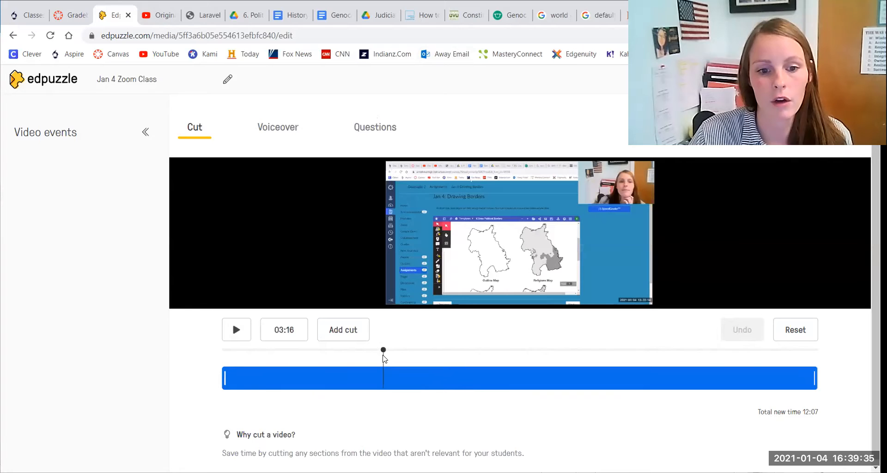
click(355, 331)
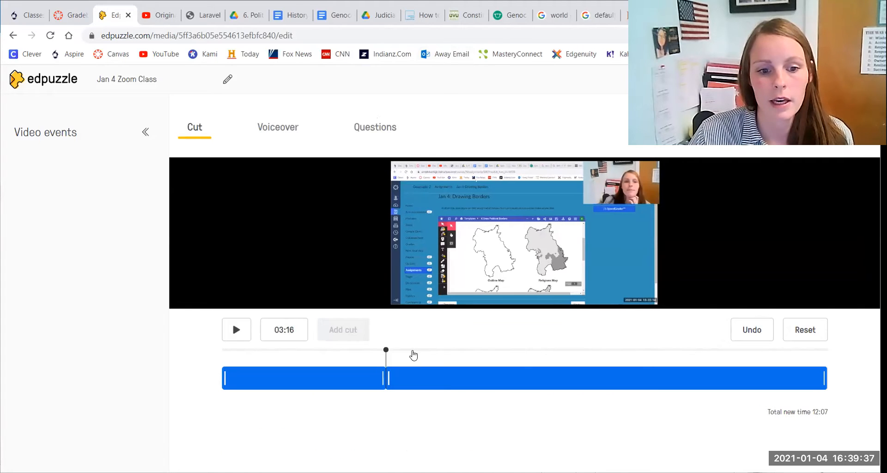
click(409, 351)
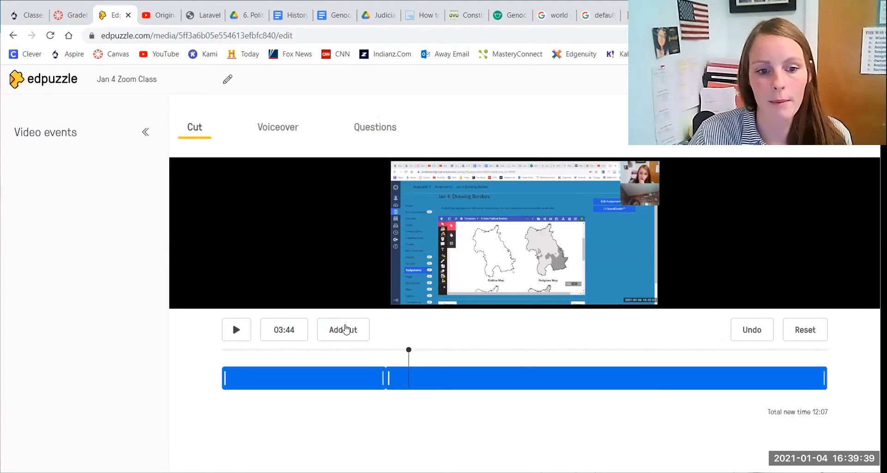
click(347, 329)
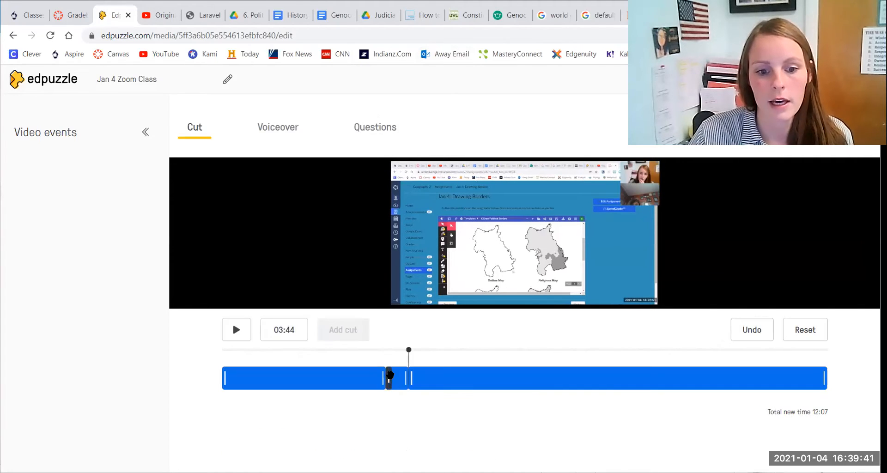
click(403, 378)
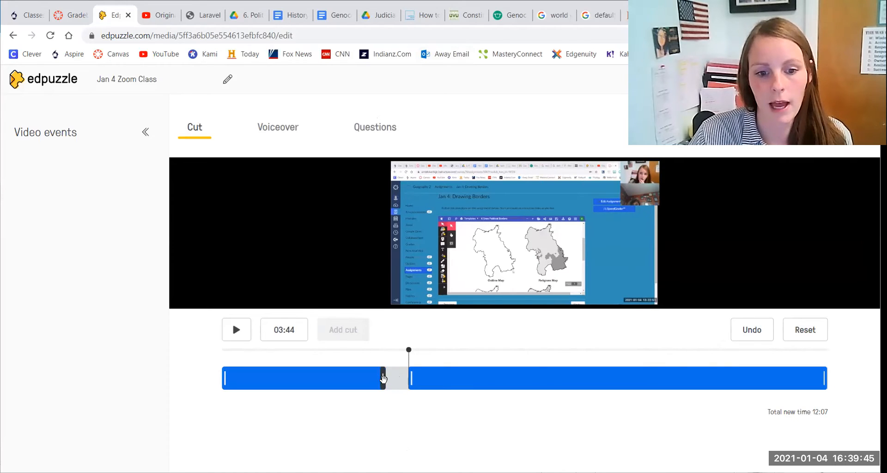
Step: Undo all the cut edits so the video's full timeline is kept without removed sections
mouse_move(388, 384)
mouse_down()
mouse_move(345, 383)
mouse_move(373, 389)
mouse_up()
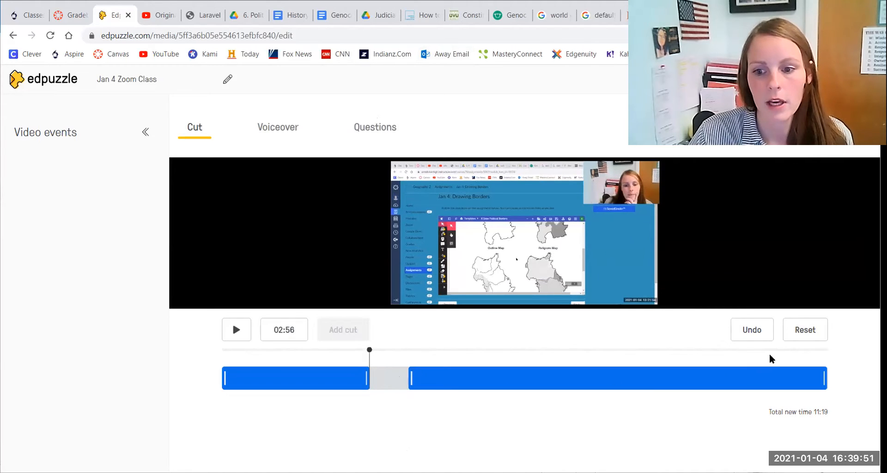
click(757, 335)
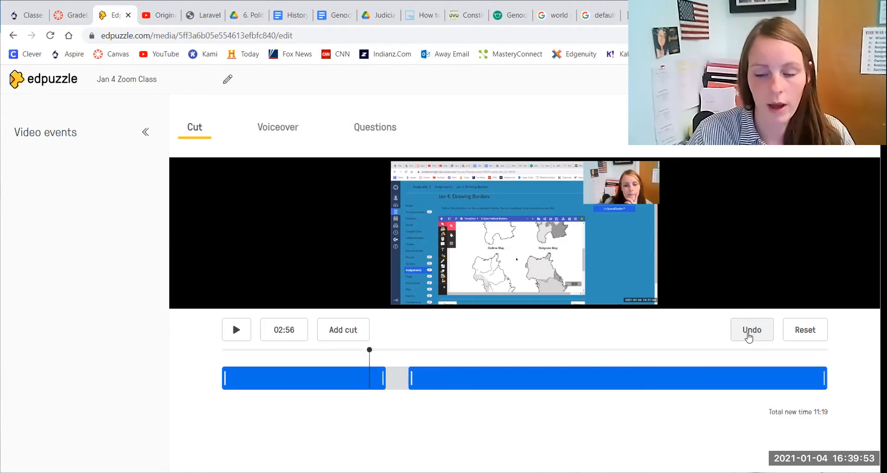
click(744, 333)
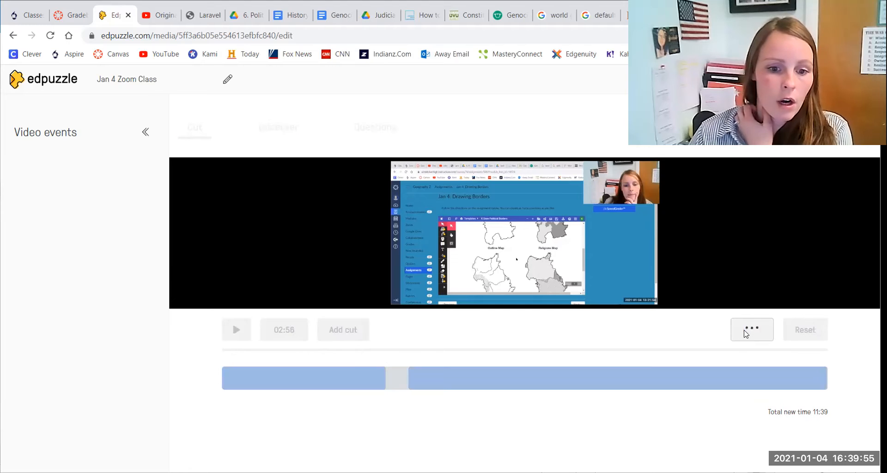
click(744, 333)
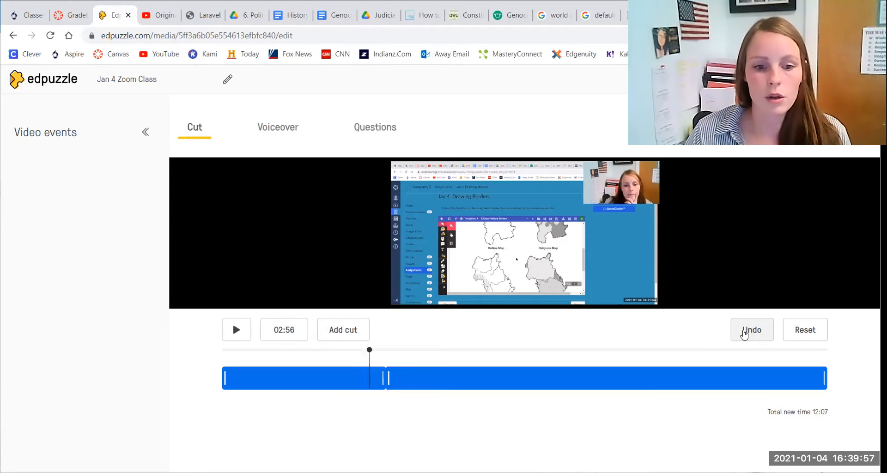
click(744, 333)
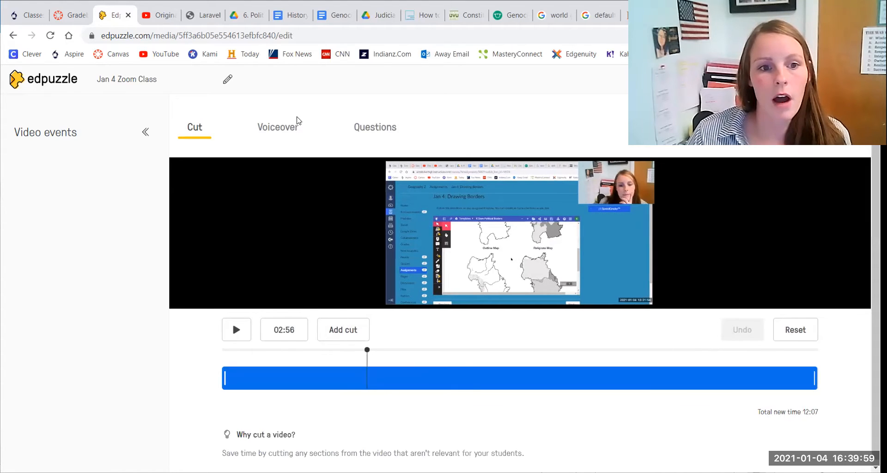
Step: Add an open-ended question at 12:07 asking 'Why did you put your political borders where you placed them on your assignment?' and finish editing
click(278, 128)
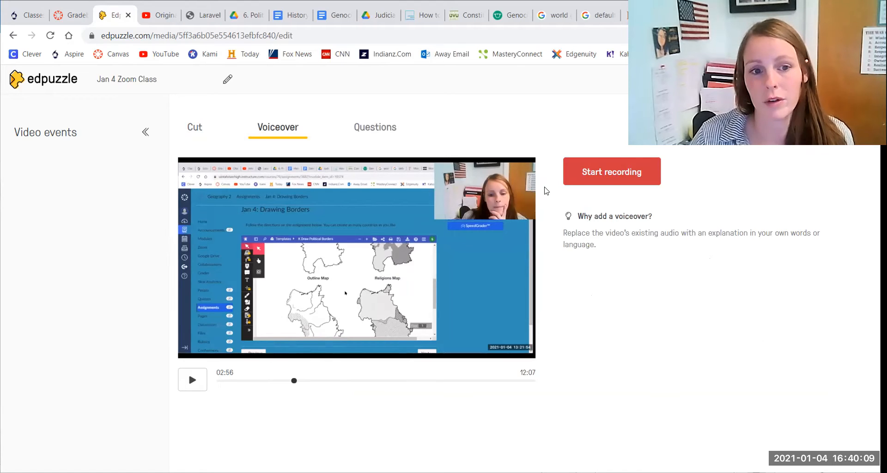
click(372, 127)
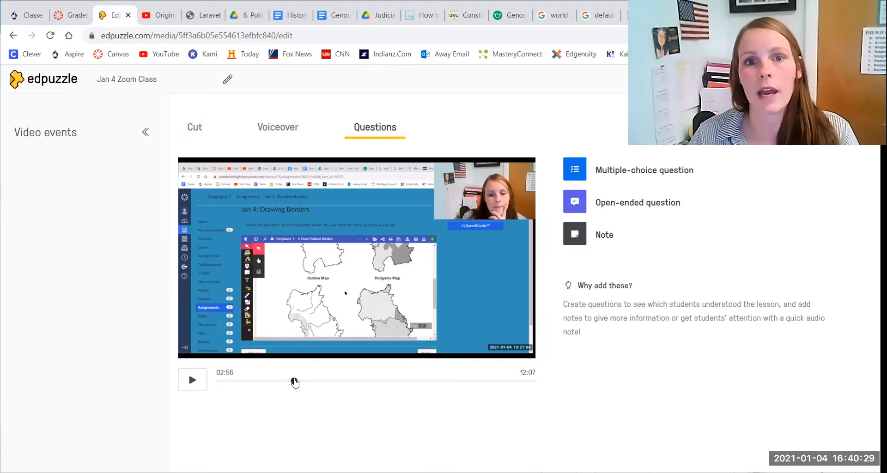
drag(295, 382, 543, 390)
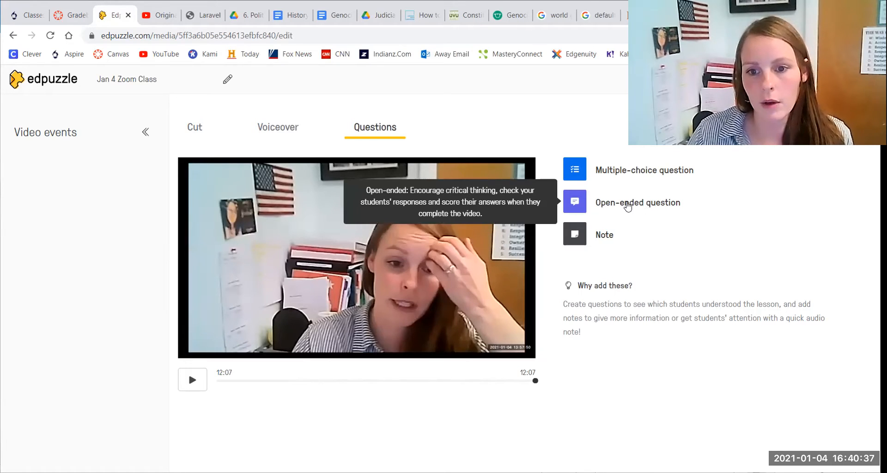
click(614, 204)
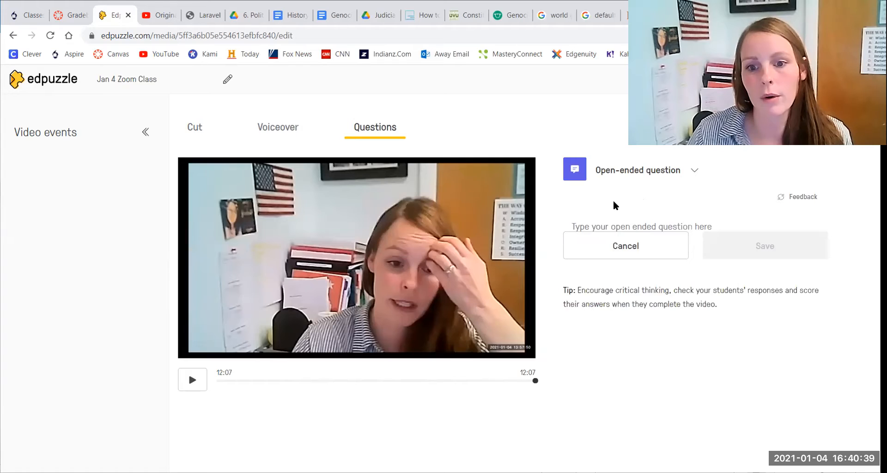
key(ctrl+v)
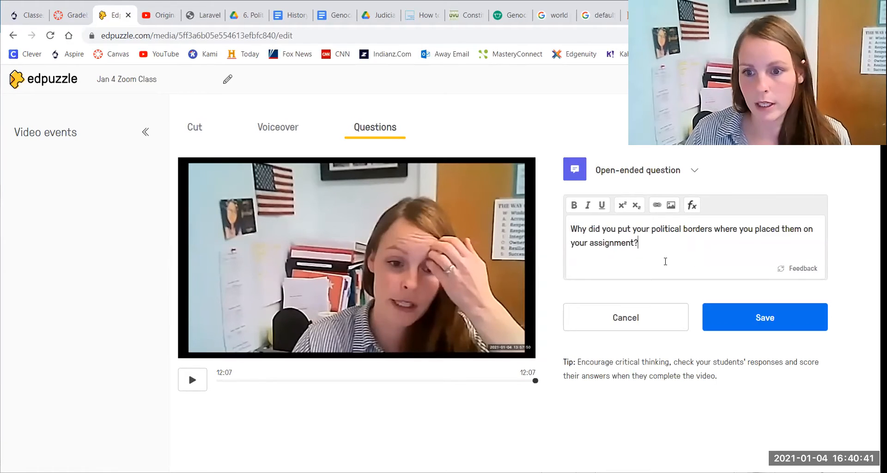
click(746, 318)
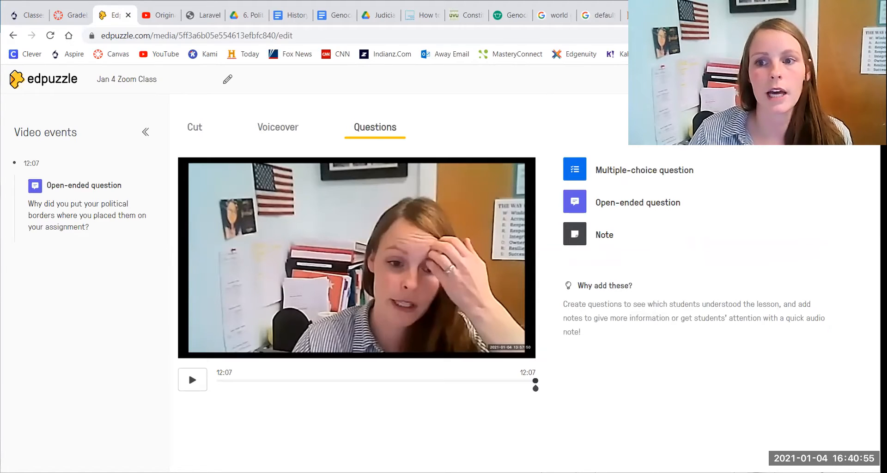
click(827, 79)
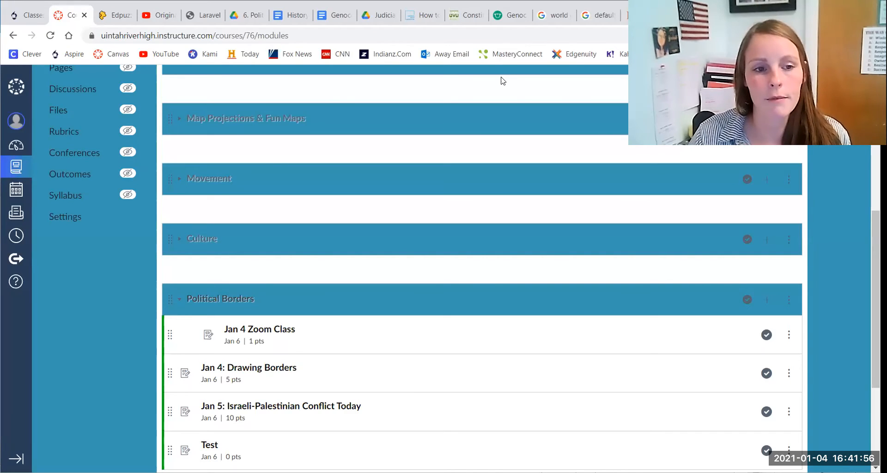
Step: In Canvas, add a new assignment named Test #2 to the Political Borders module
click(767, 300)
click(284, 218)
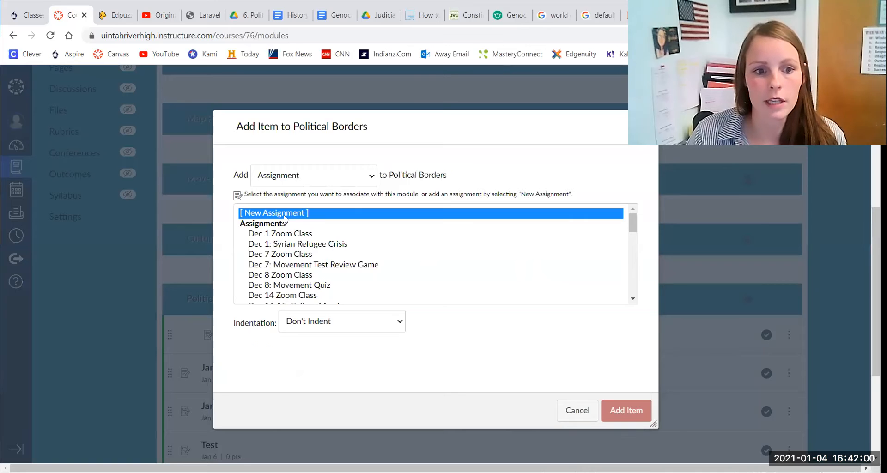
click(328, 323)
text(Test)
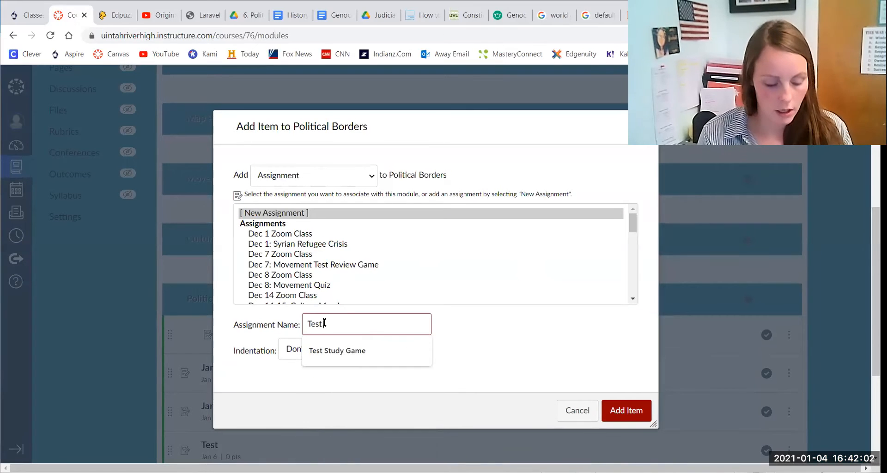
text( #2)
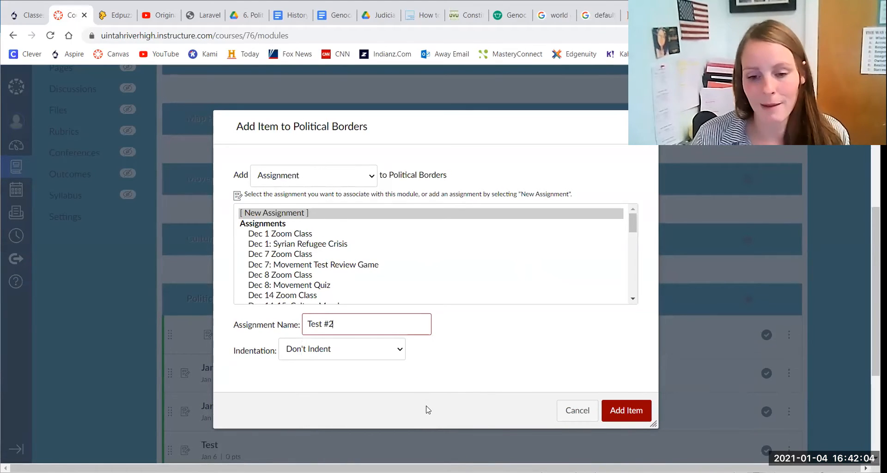
click(633, 411)
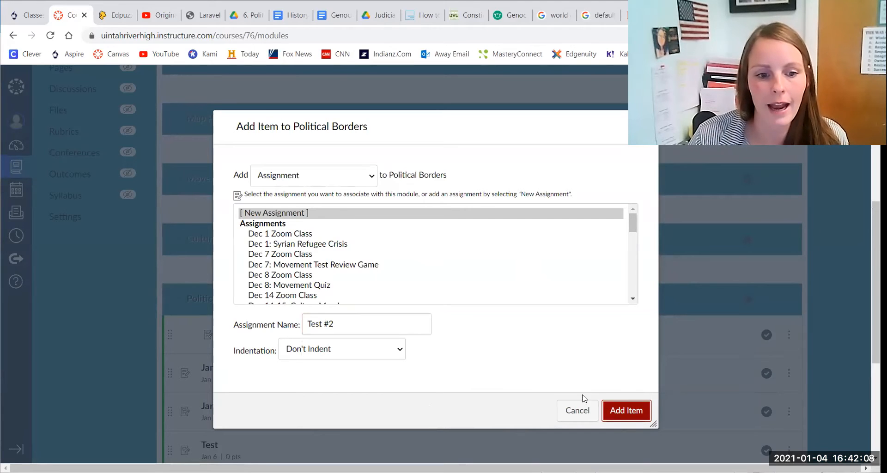
Step: Edit Test #2 and enter the description 'Answer the question at the end of the video to receive credit for today's class.'
scroll(365, 351, down, 3)
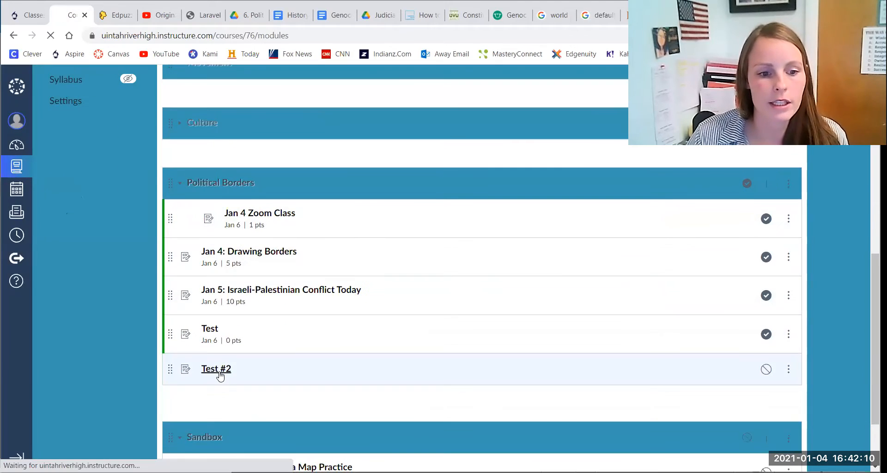
click(219, 374)
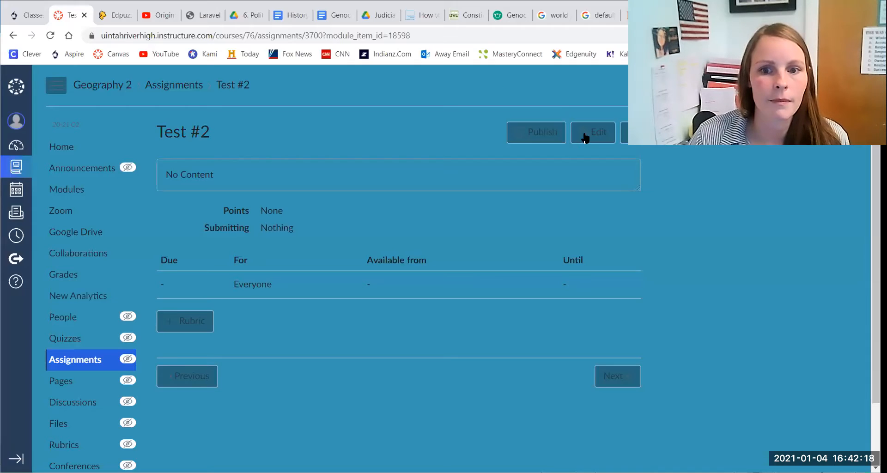
click(583, 138)
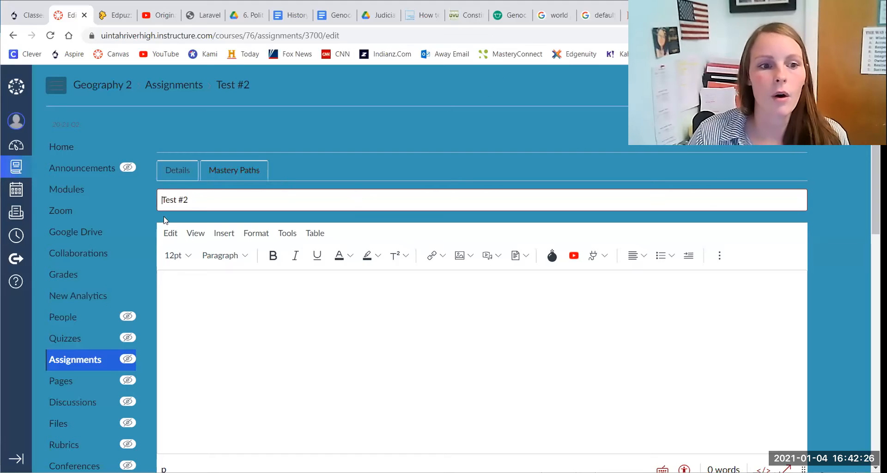
click(251, 292)
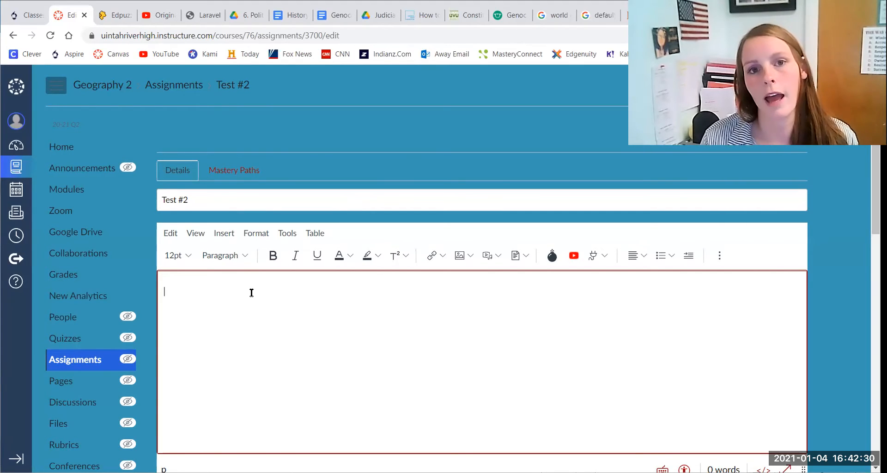
text(A)
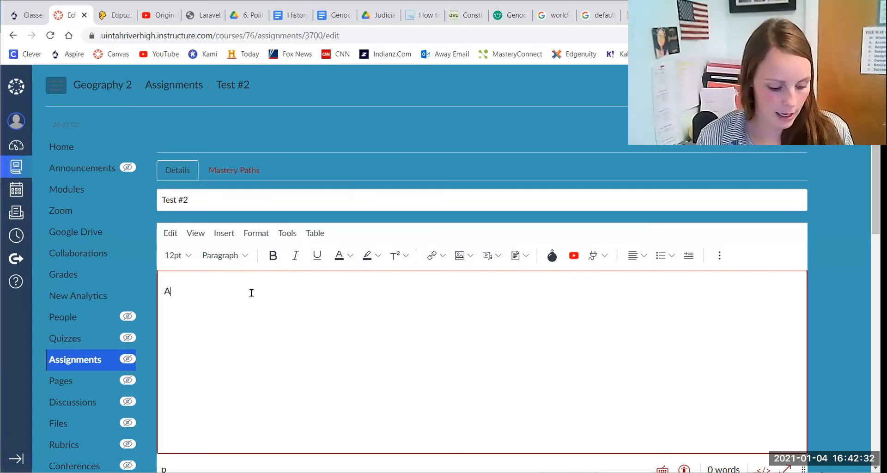
text(snswer)
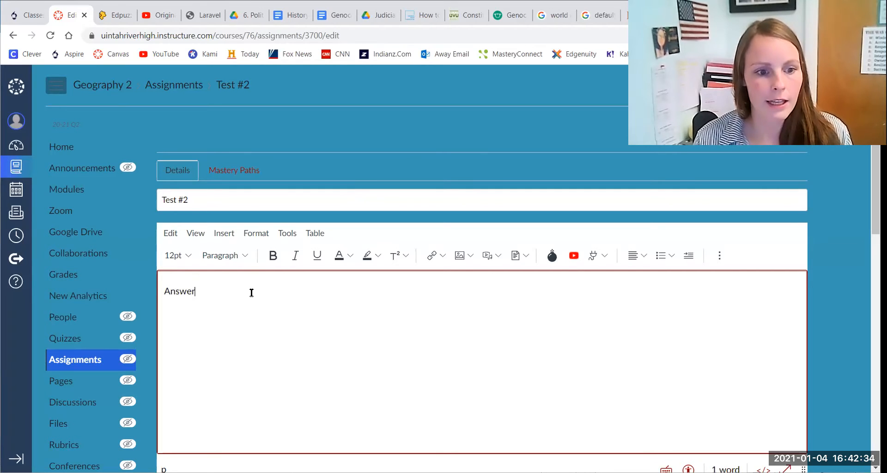
text( the questio)
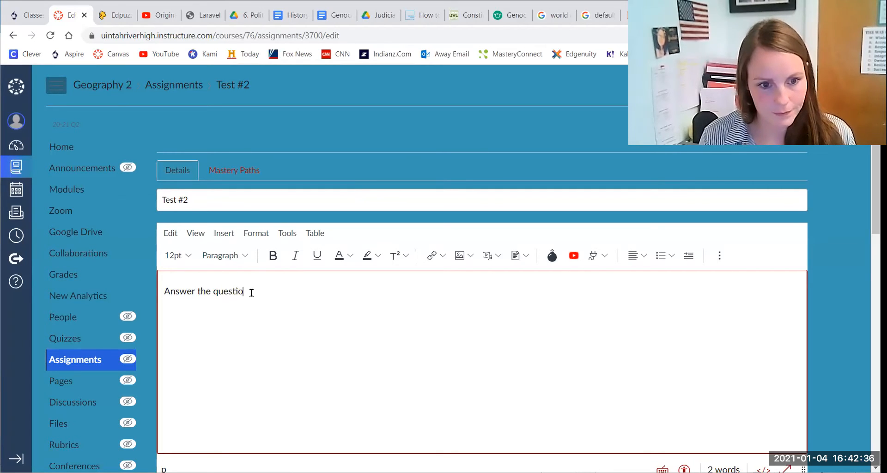
text(n at the end of the )
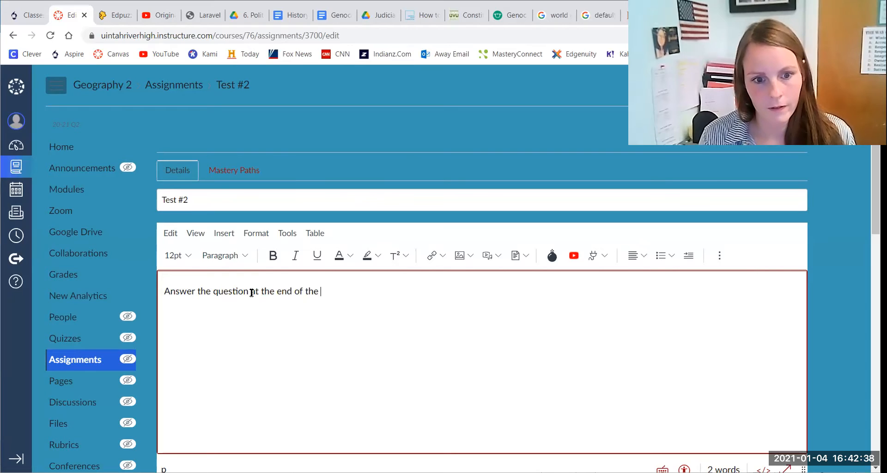
text(video to rece)
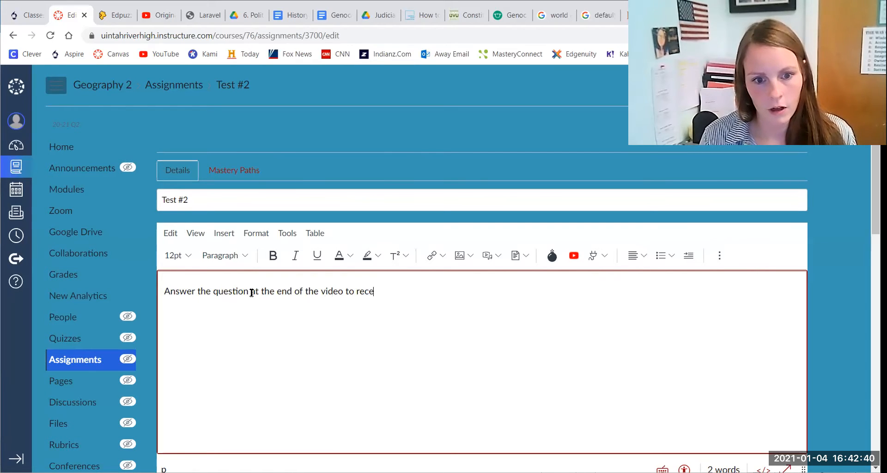
text(ive credit f)
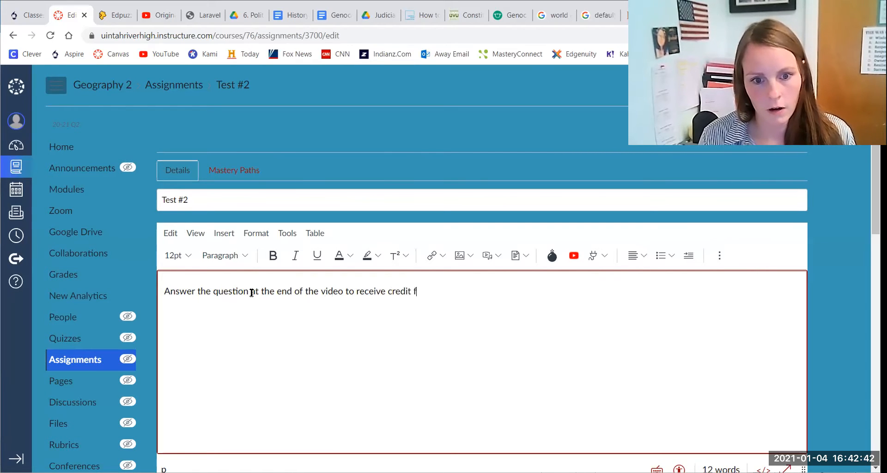
text(or today's class.)
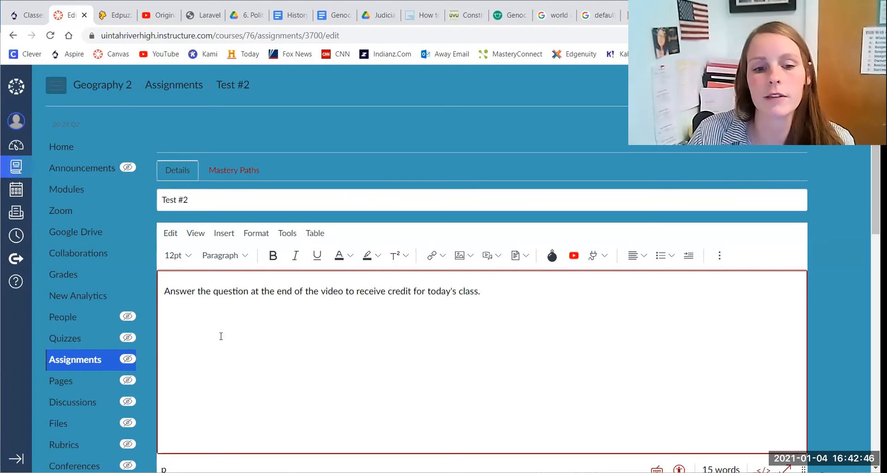
Step: Set the assignment to not count towards the final grade
scroll(147, 342, down, 5)
scroll(148, 340, down, 2)
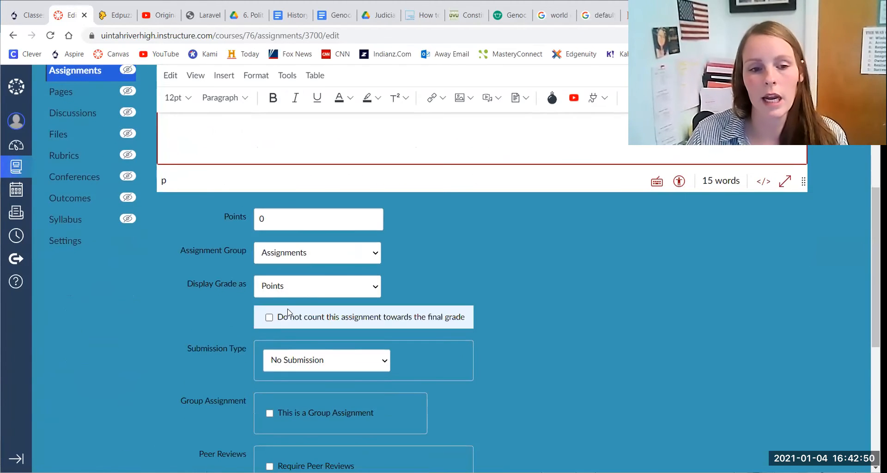
double_click(258, 225)
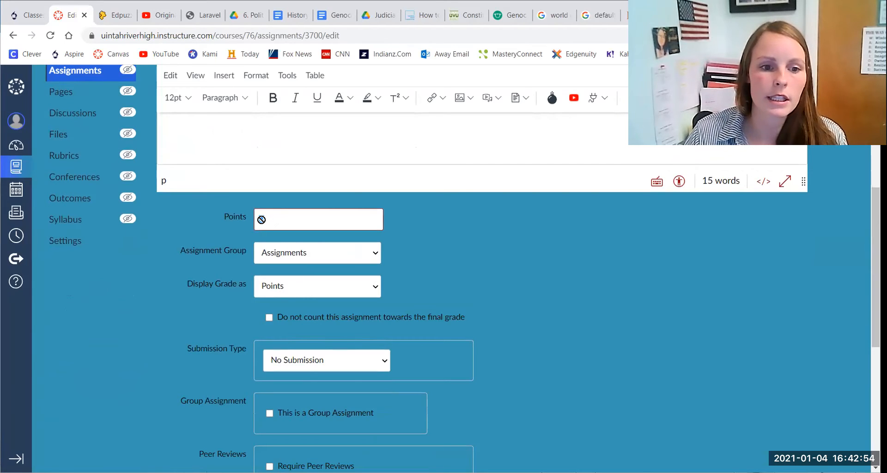
click(269, 317)
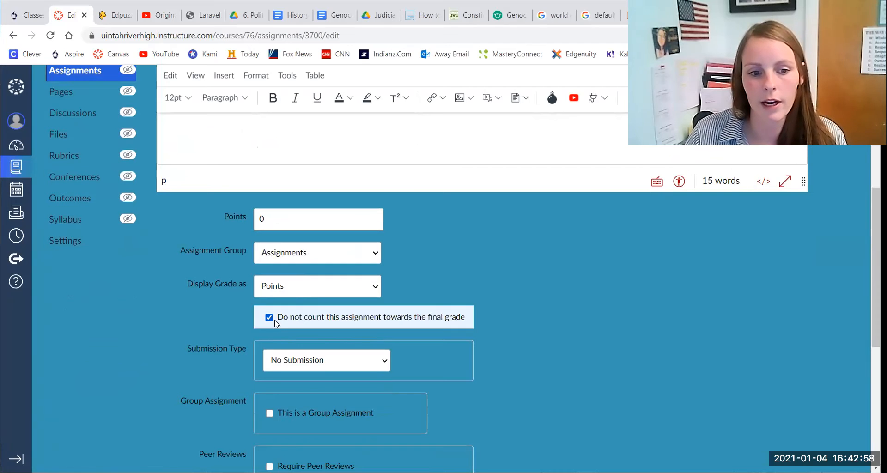
Step: Set the assignment's points to 1
click(292, 291)
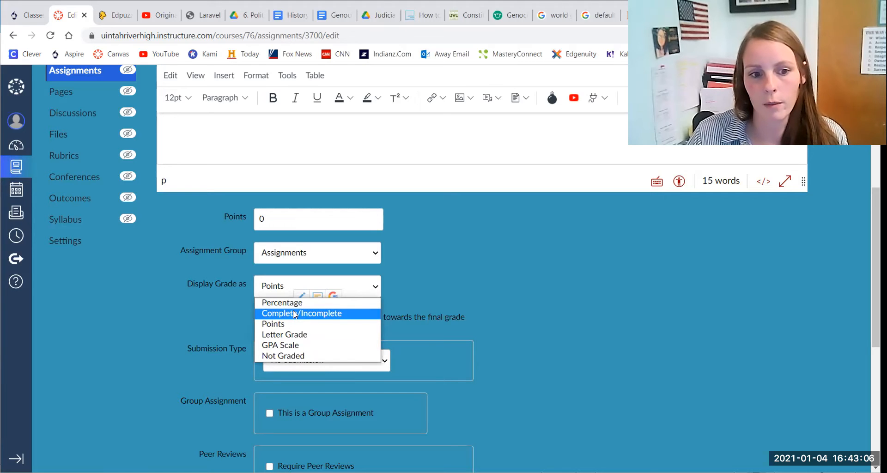
click(429, 288)
scroll(412, 310, down, 1)
scroll(410, 310, up, 1)
double_click(286, 221)
text(1)
click(413, 241)
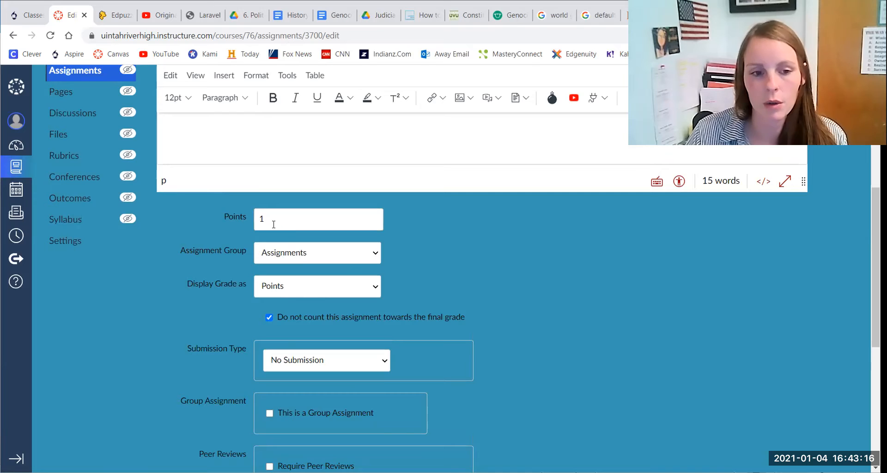
Step: Review the available grade display options
click(300, 288)
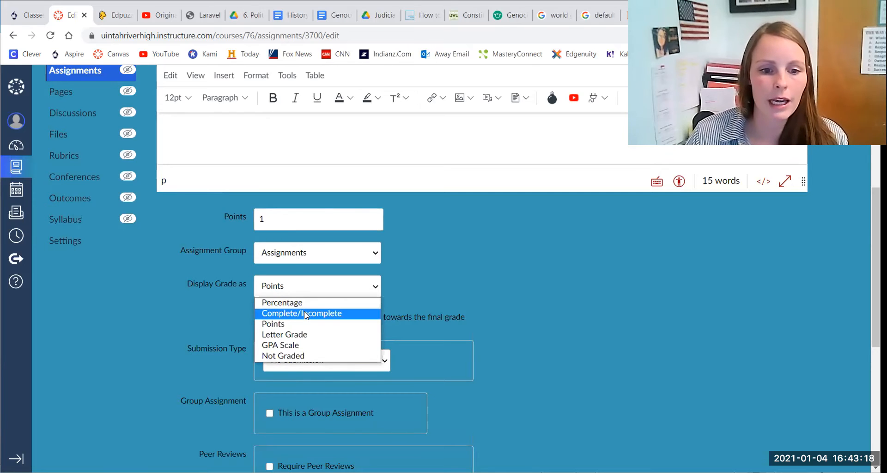
click(415, 275)
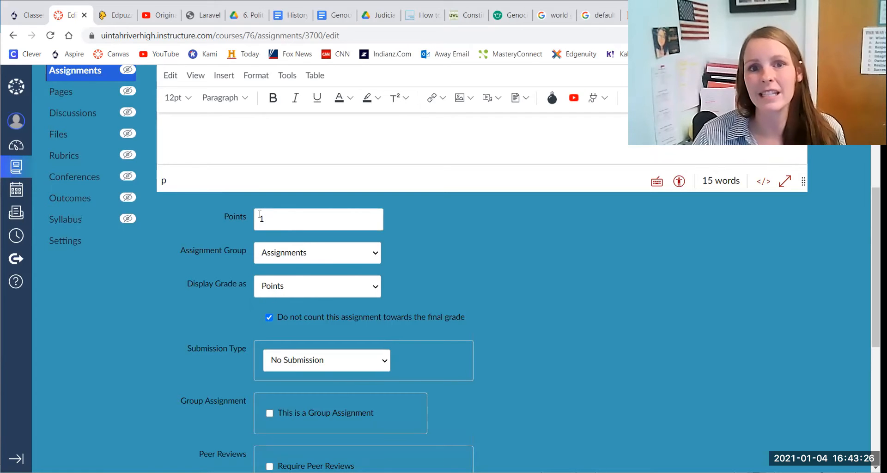
scroll(487, 323, down, 3)
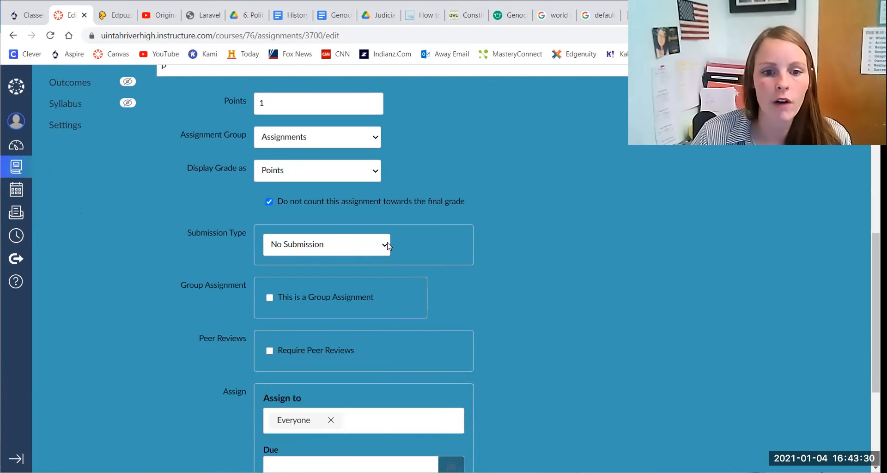
Step: Set the assignment's submission type to External Tool
click(384, 246)
click(335, 296)
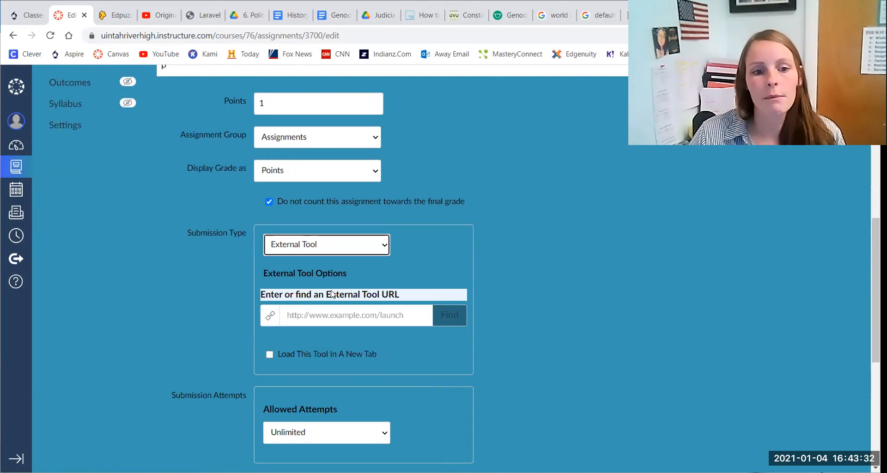
Step: Find the EdPuzzle tool, open the Geography Zoom Classes folder and choose the 'Jan 4 Zoom Class' video to assign
click(449, 315)
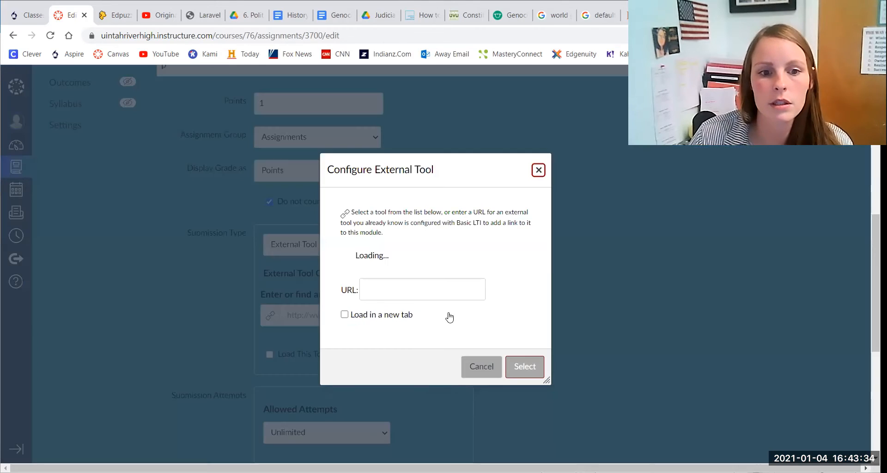
click(378, 253)
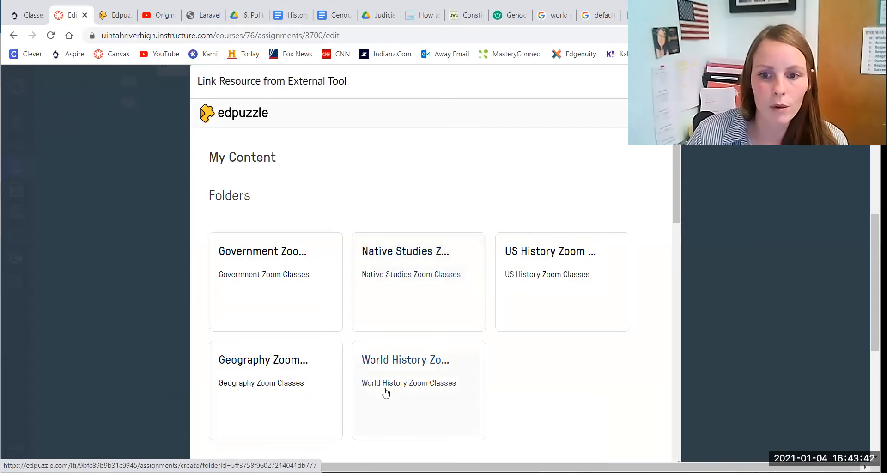
scroll(384, 391, down, 4)
scroll(381, 390, down, 4)
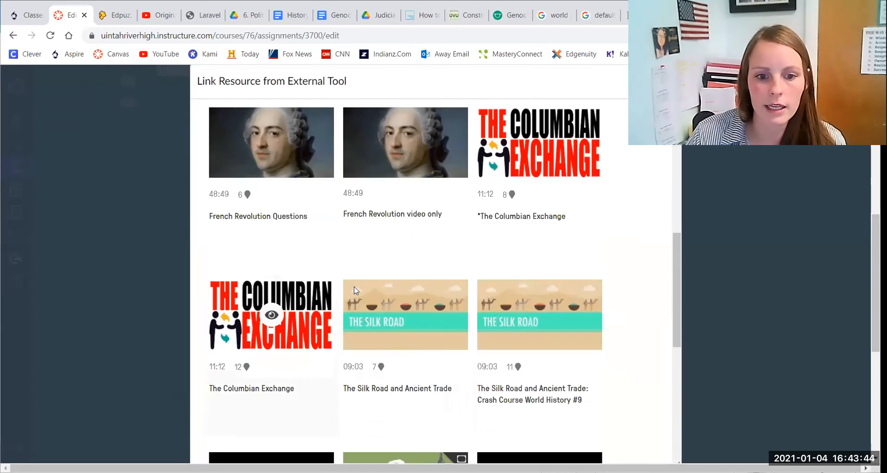
scroll(439, 328, up, 8)
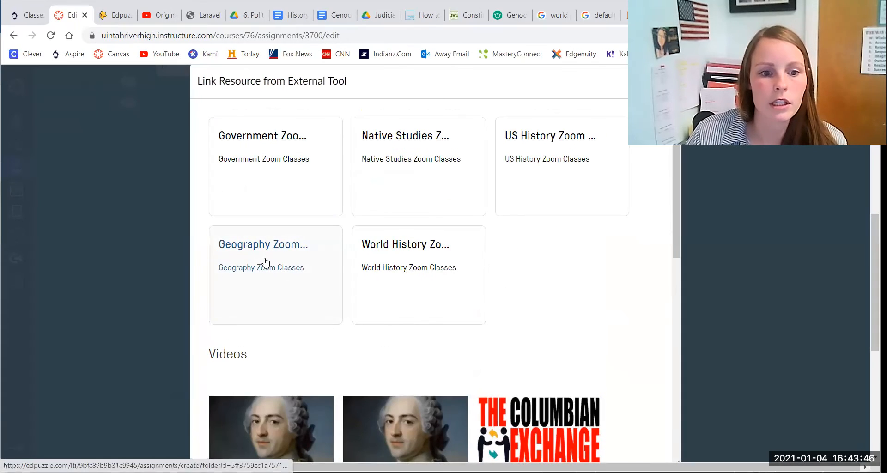
click(265, 257)
click(272, 269)
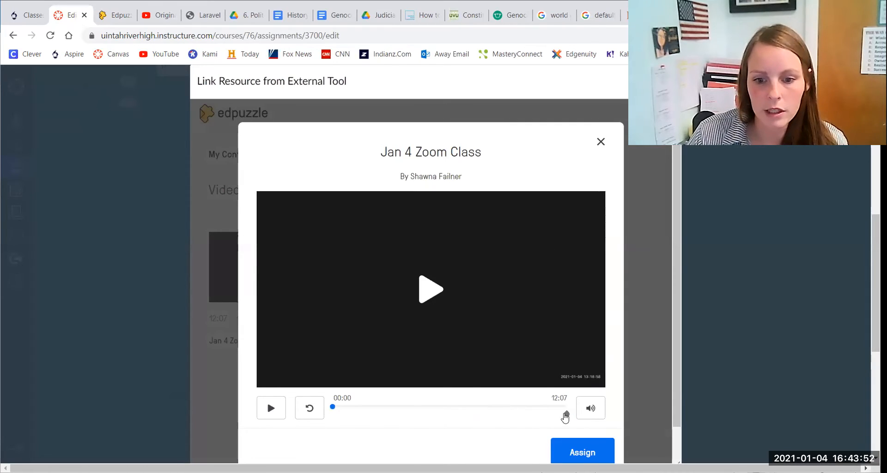
click(582, 453)
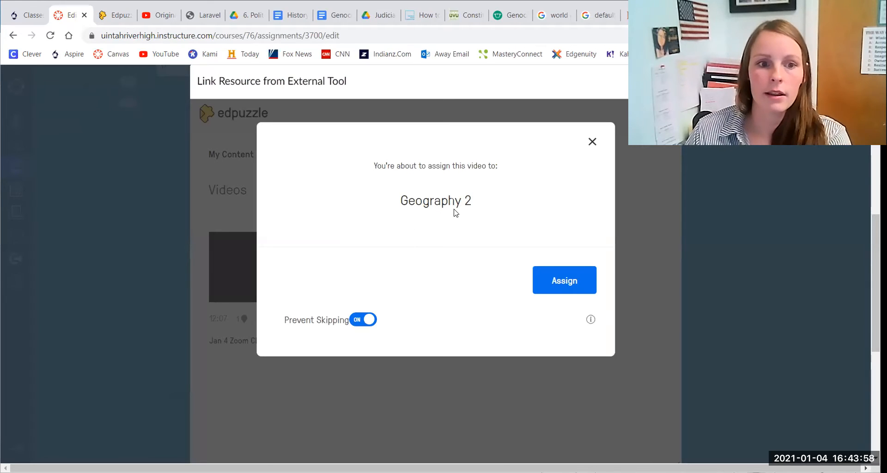
Step: Keep Prevent Skipping turned on and assign the video to Geography 2, linking it to the assignment
click(360, 319)
click(365, 320)
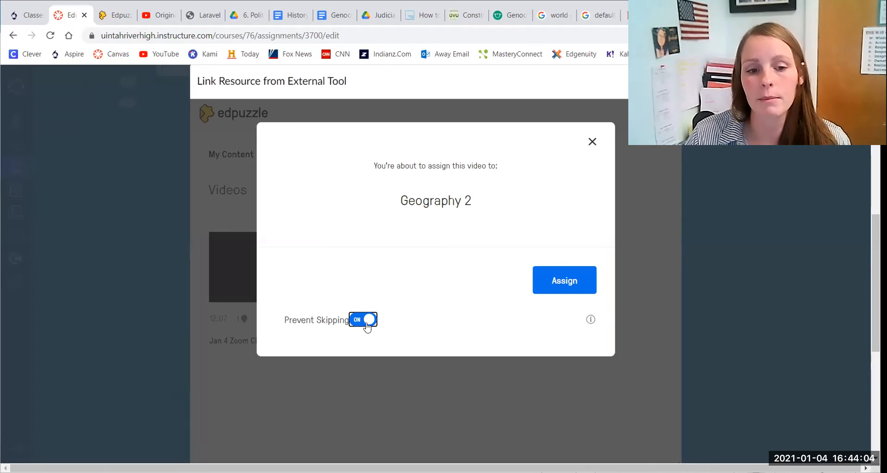
click(573, 286)
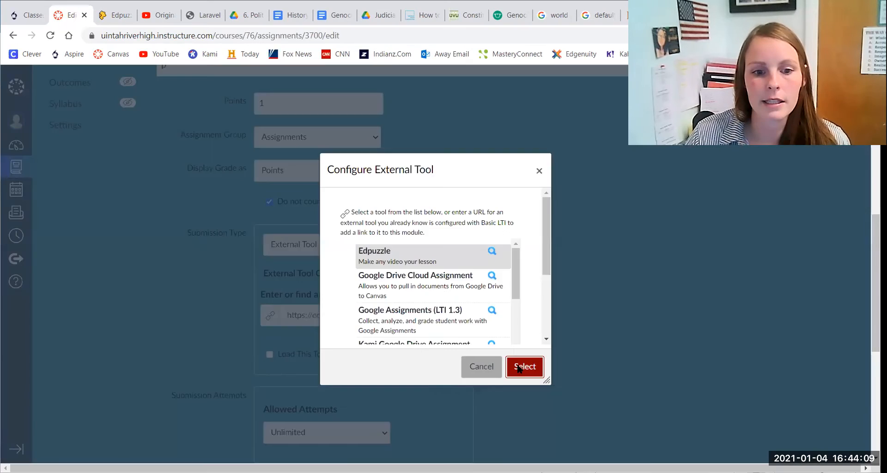
click(515, 363)
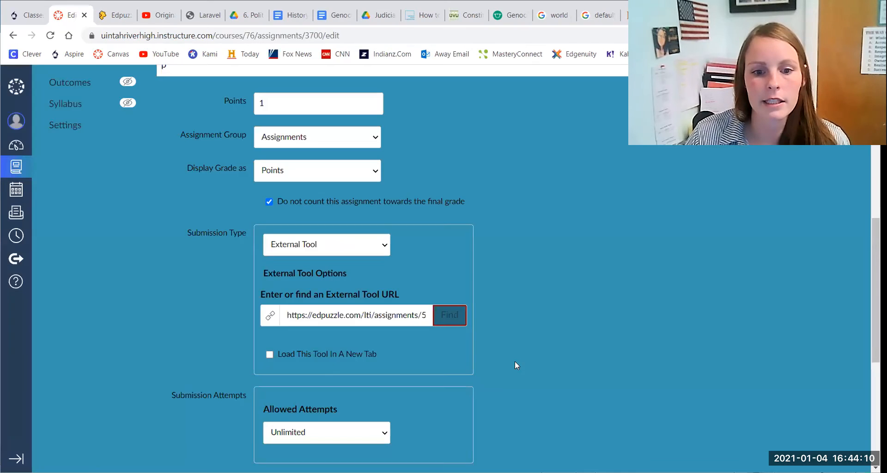
scroll(521, 309, down, 4)
scroll(521, 309, down, 3)
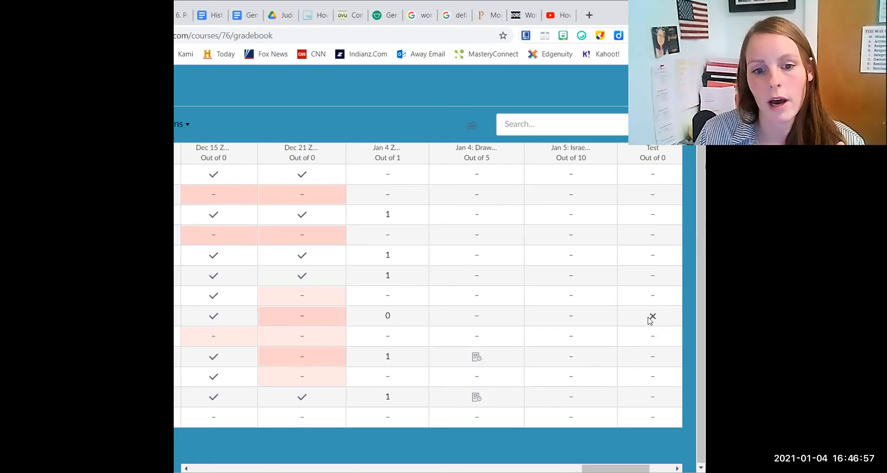
Step: Mark three students' Test grades as complete in the gradebook
click(654, 275)
click(664, 278)
click(650, 299)
click(655, 256)
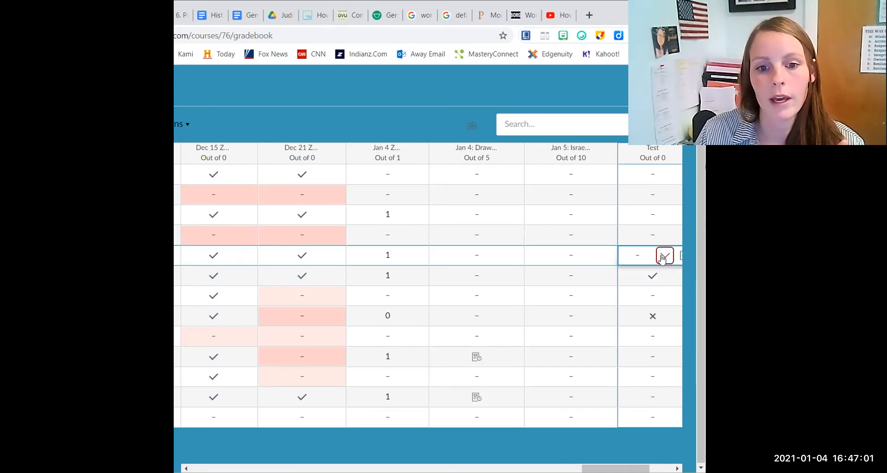
click(664, 255)
click(653, 277)
click(653, 216)
click(663, 215)
click(650, 239)
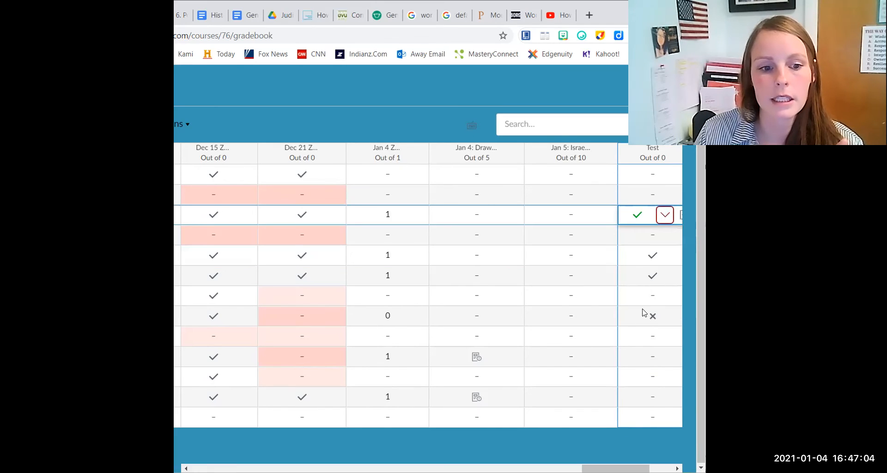
Step: Mark two more students' Test grades as complete
click(651, 362)
click(663, 357)
click(651, 376)
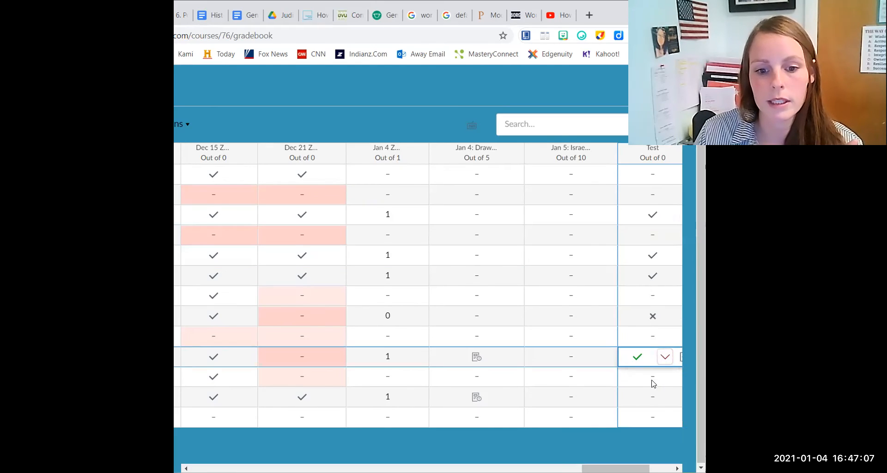
click(654, 397)
click(665, 397)
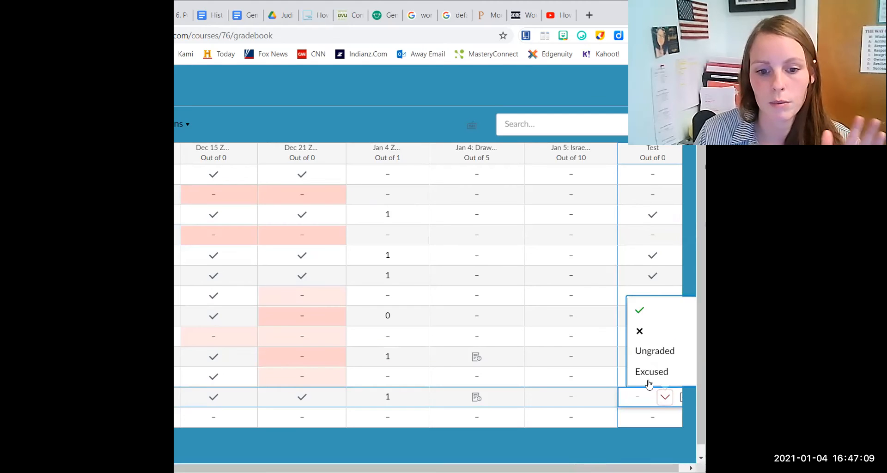
click(642, 310)
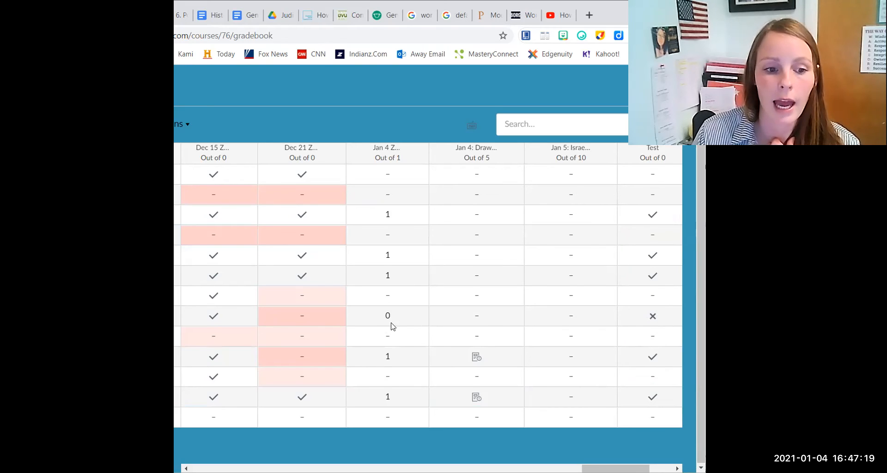
Step: Change the incomplete student's Test grade to complete
click(653, 319)
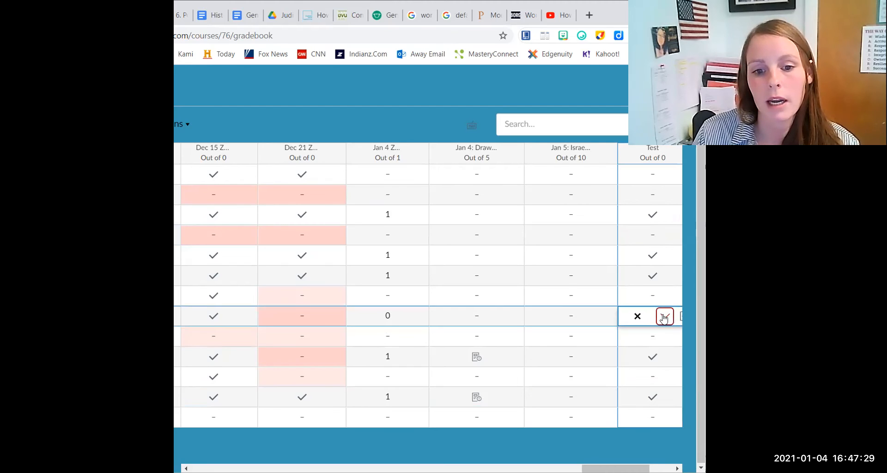
click(664, 315)
click(640, 340)
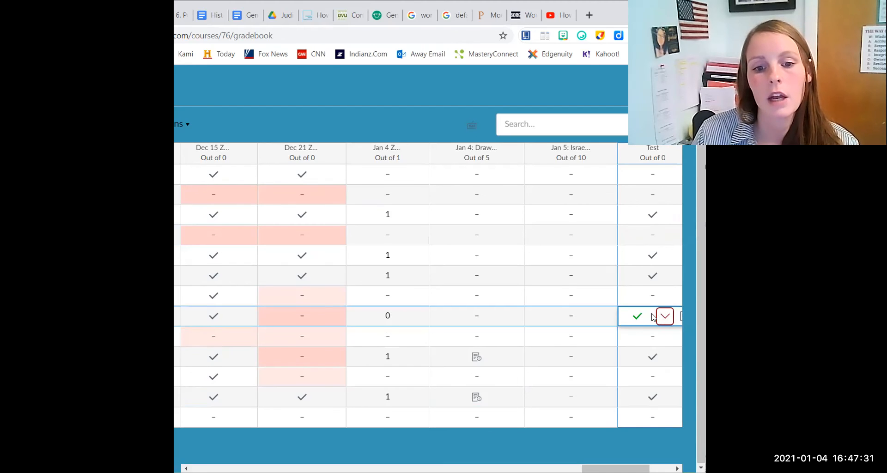
click(632, 430)
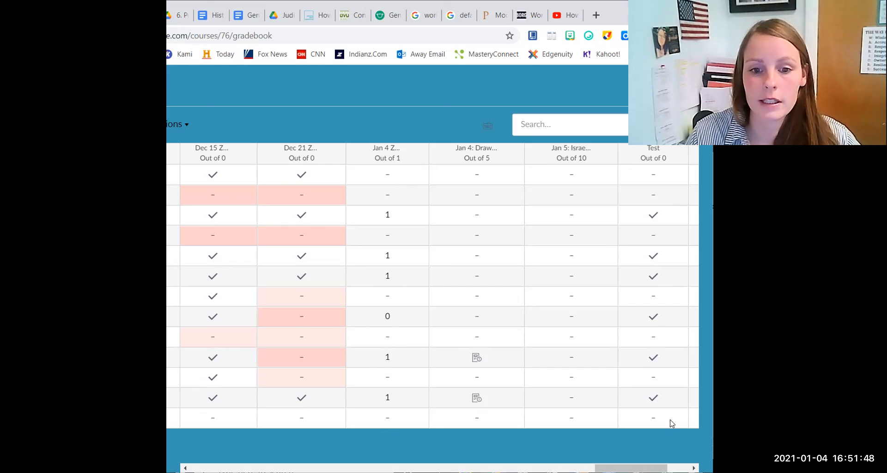
Step: Change that student's Test grade back to incomplete
click(655, 316)
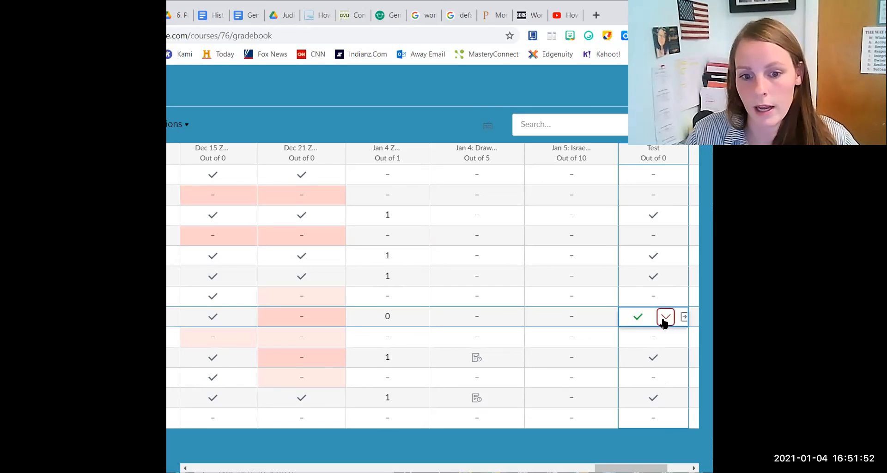
click(664, 318)
click(643, 363)
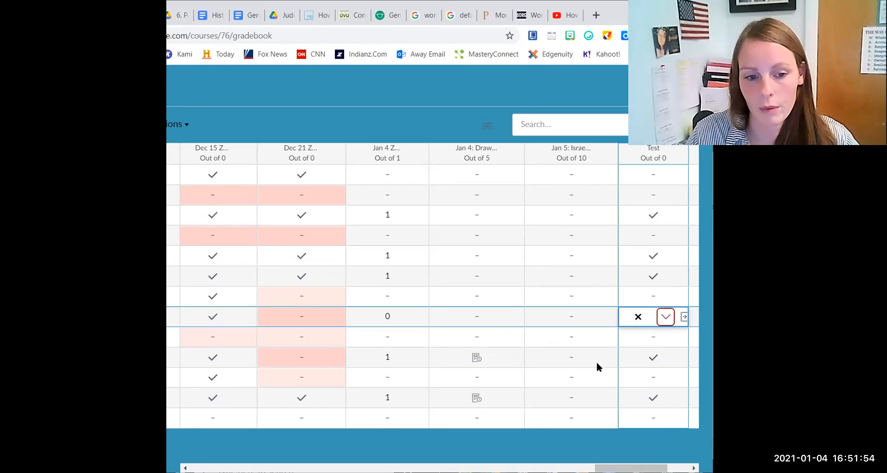